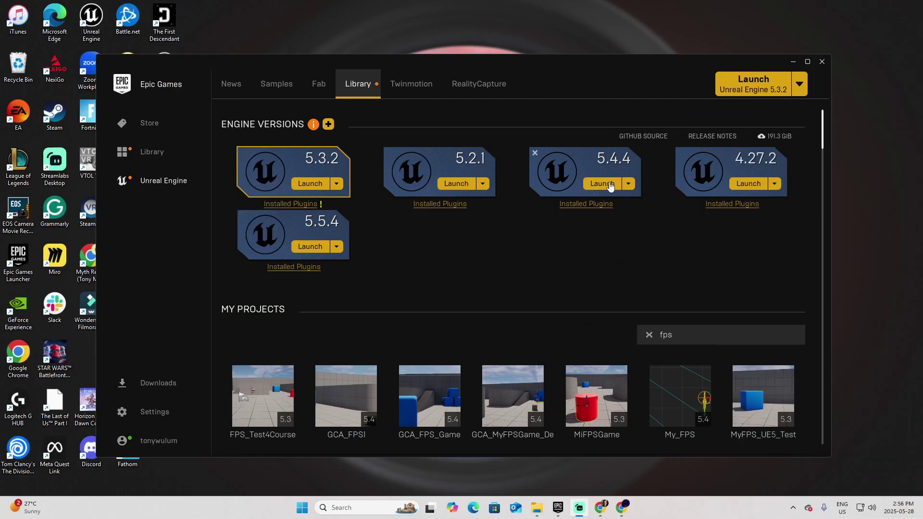
Launch Unreal Engine 5.4.4 and set up a Third Person game project named T_Sequencer.
click(602, 184)
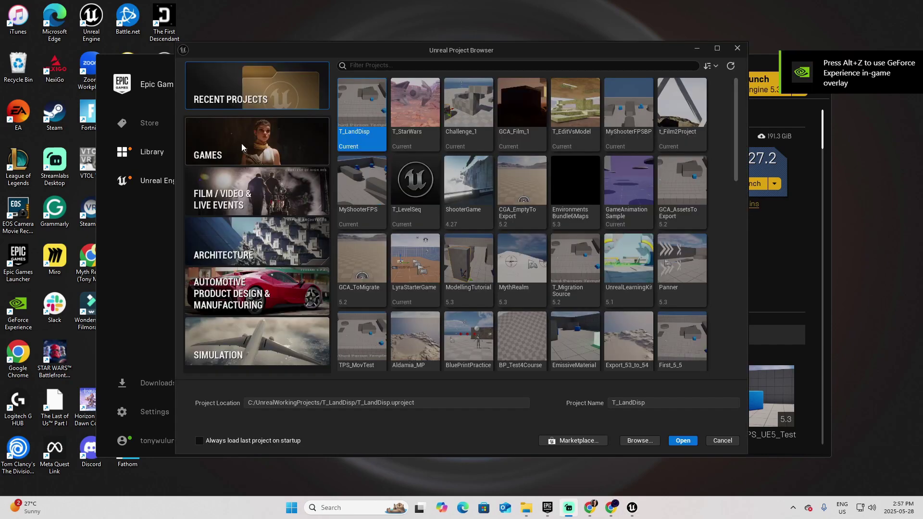
click(257, 142)
click(471, 88)
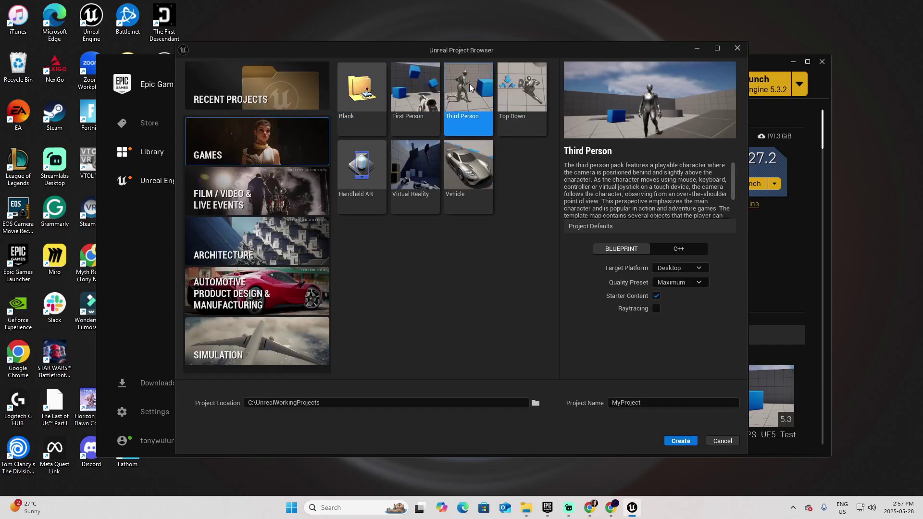
drag(646, 403, 595, 403)
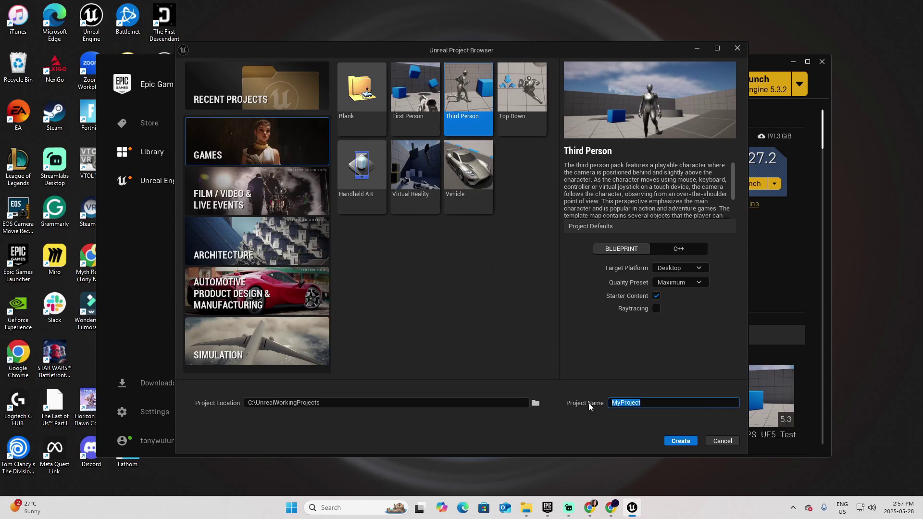
text(T_Sequencer)
Create the T_Sequencer project and start a new level from the Basic template.
click(682, 443)
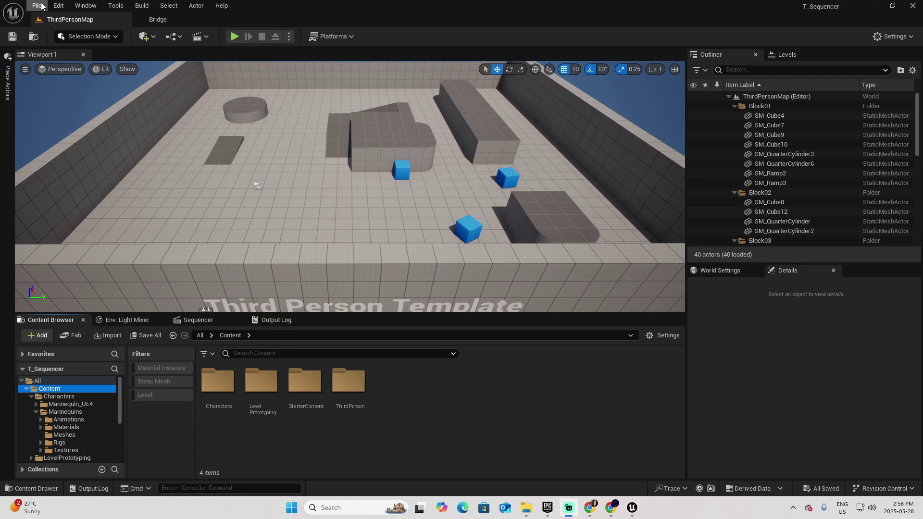
click(40, 6)
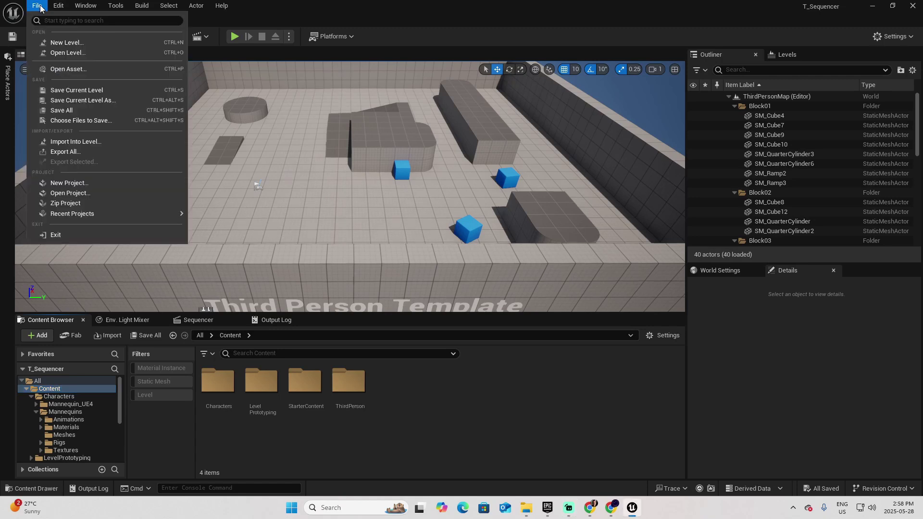
click(72, 42)
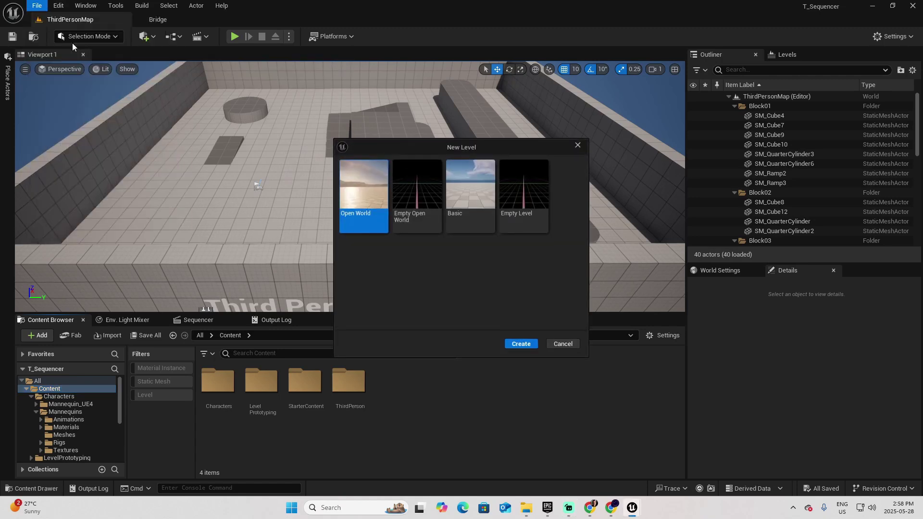
click(461, 197)
click(521, 344)
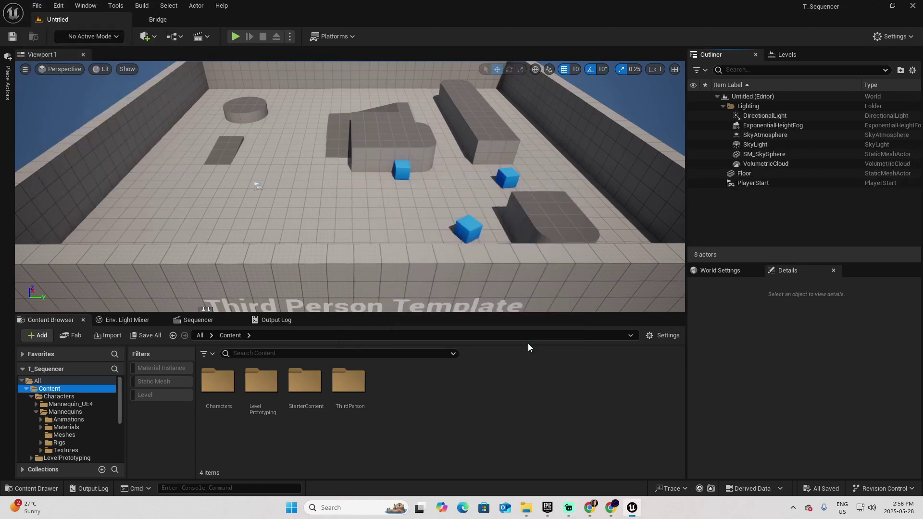
Add a _Game folder under Content with a Maps folder inside it.
right_click(440, 423)
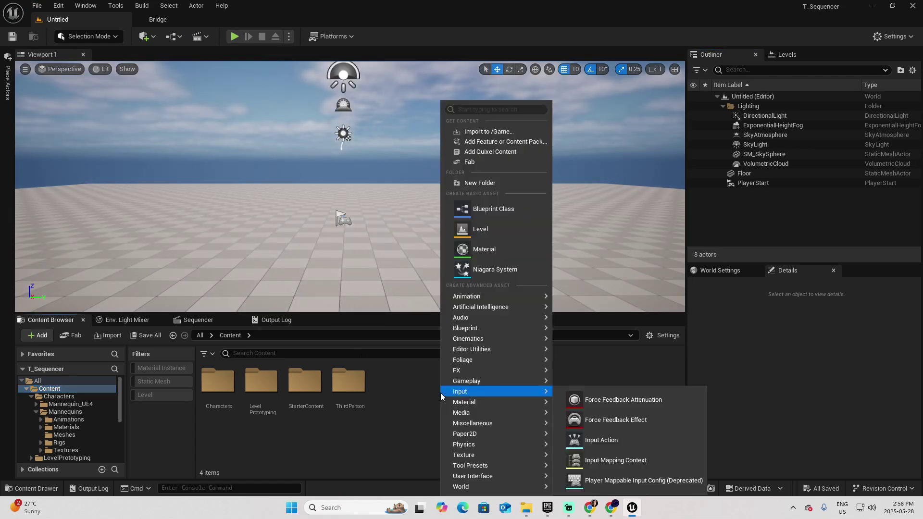
click(473, 181)
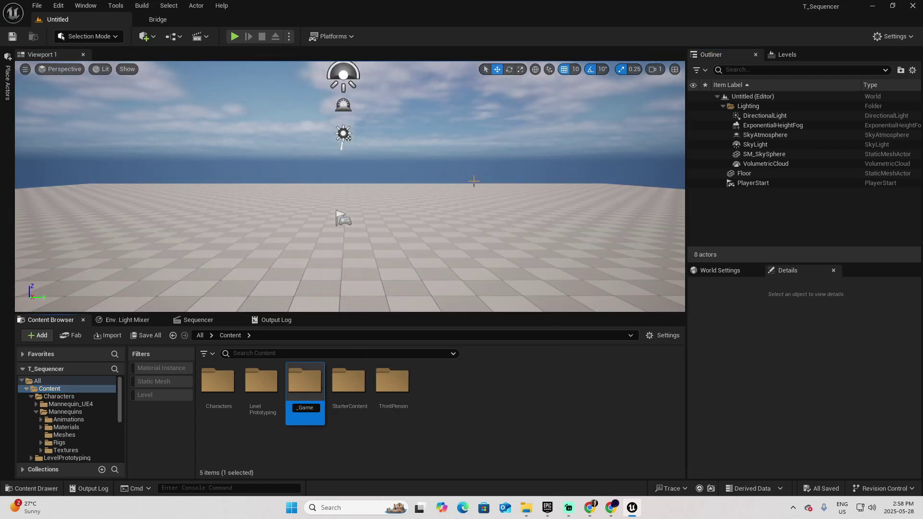
key(Return)
double_click(218, 380)
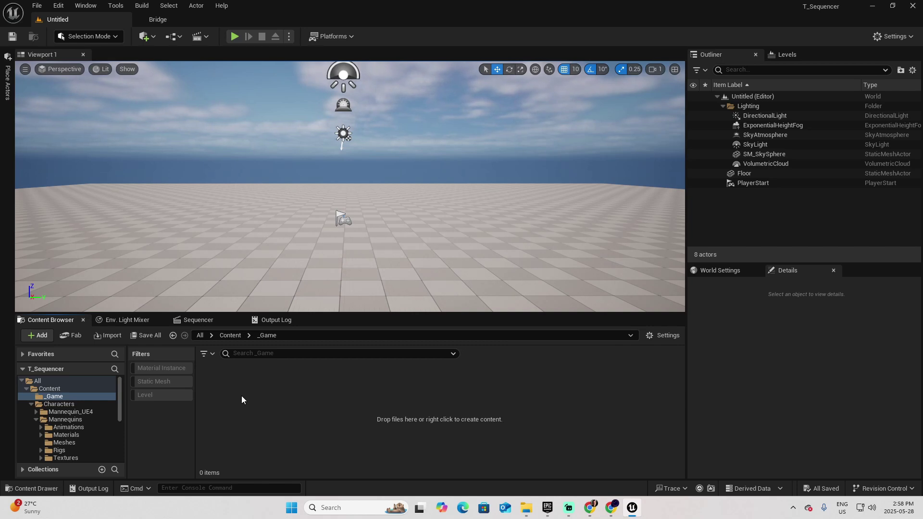
key(ctrl+shift+n)
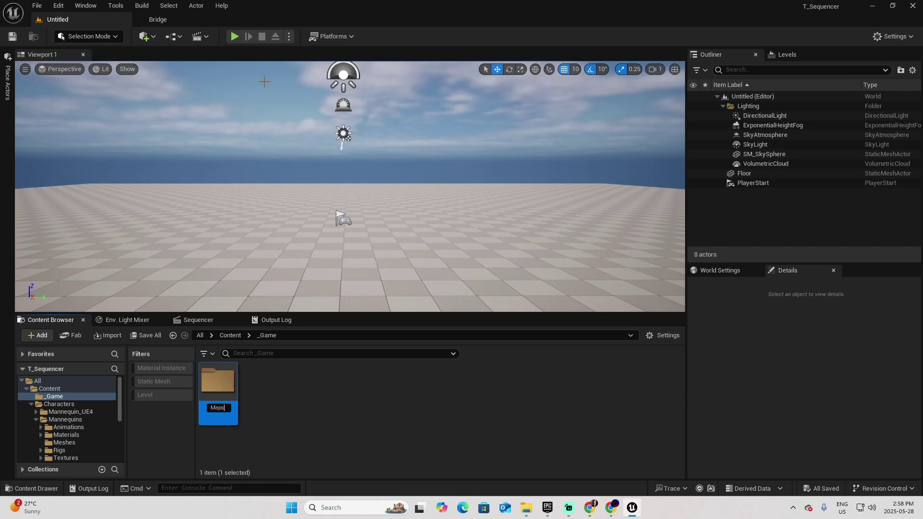
Save the current level as Map_1 in the _Game/Maps folder.
click(36, 6)
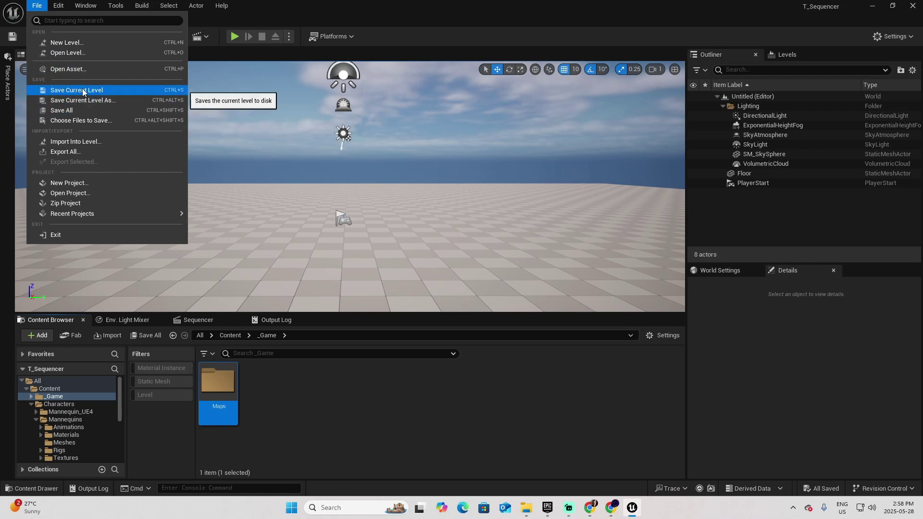
click(61, 90)
double_click(348, 153)
double_click(348, 153)
text(_1)
key(Return)
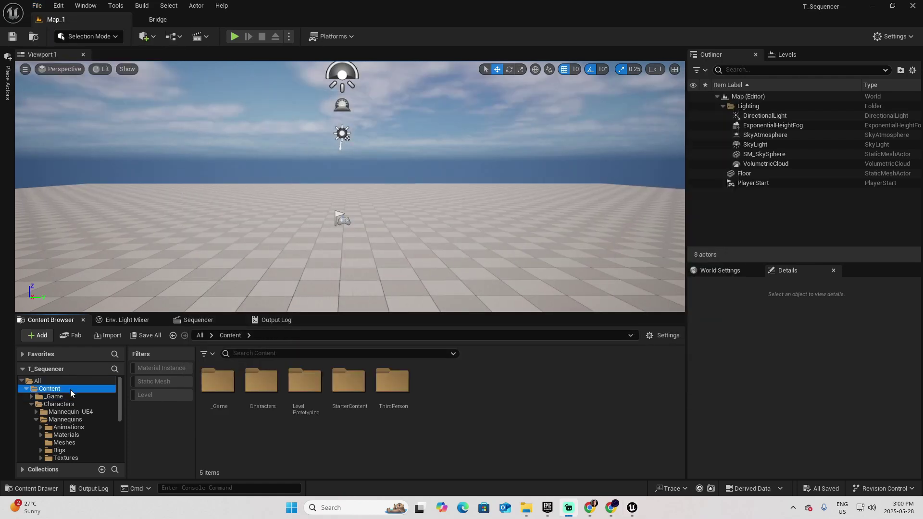
Drag SKM_Manny mannequins from Characters/Mannequins/Meshes into the level.
click(69, 420)
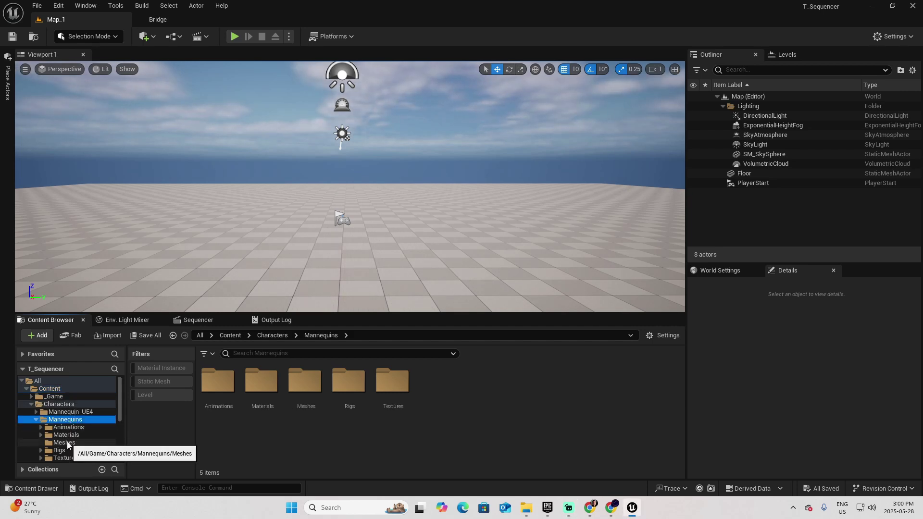
click(66, 443)
drag(303, 386, 348, 285)
drag(347, 220, 347, 220)
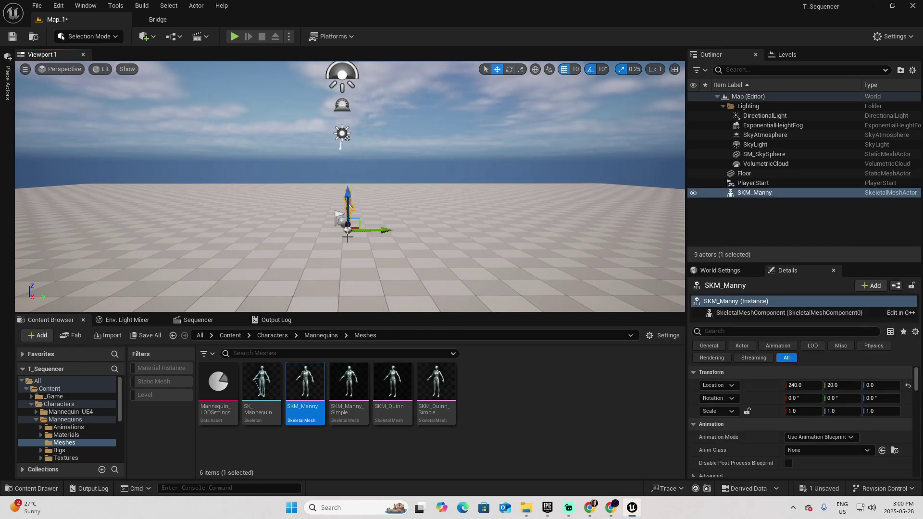
Move the second mannequin near the PlayerStart and rotate it about 90 degrees.
click(769, 183)
key(f)
mouse_move(502, 231)
alt+mouse_down()
mouse_move(481, 229)
mouse_move(510, 226)
mouse_move(500, 237)
alt+mouse_up()
click(387, 153)
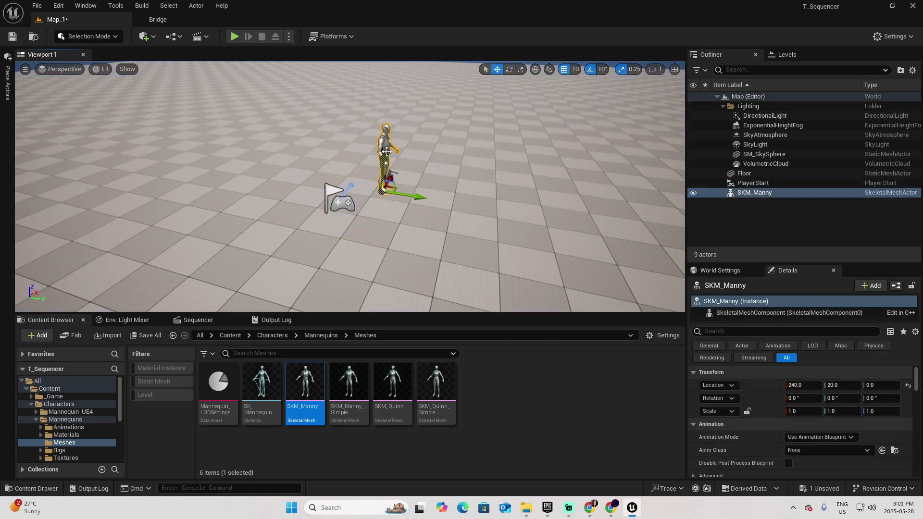
drag(415, 192, 524, 201)
key(e)
right_drag(457, 298, 457, 287)
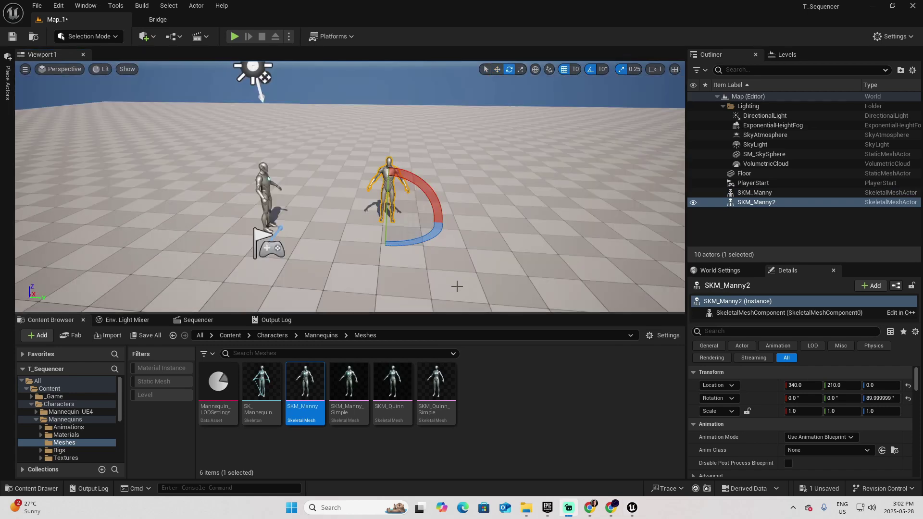
Place a cube from Place Actors > Shapes and scale it into a tall wall.
click(8, 79)
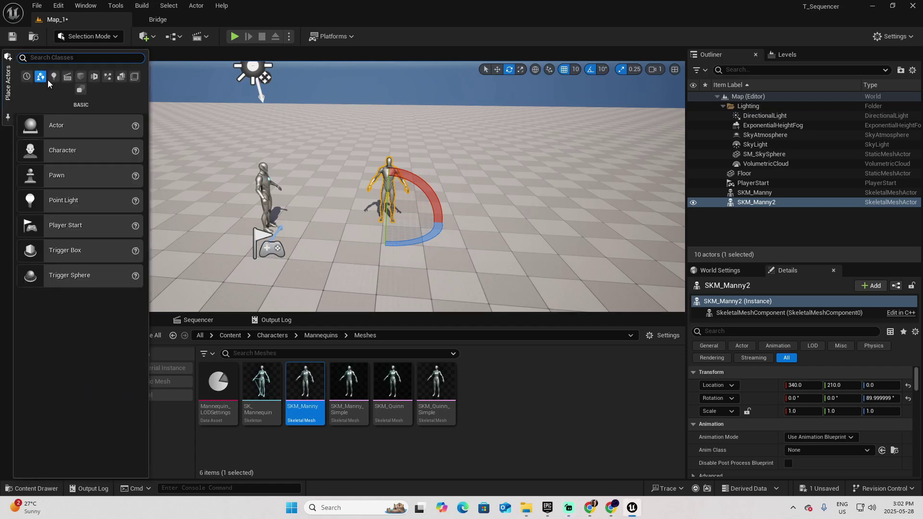
click(80, 77)
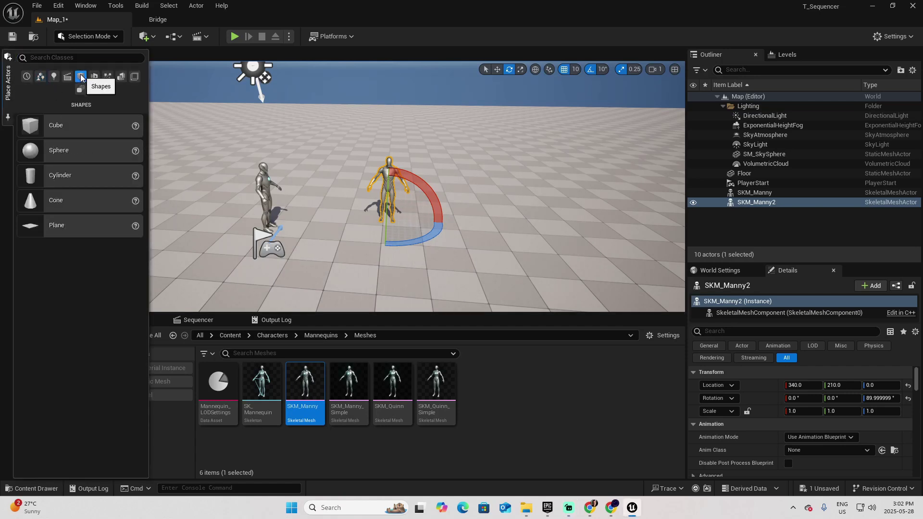
drag(50, 132, 313, 92)
key(w)
key(e)
key(r)
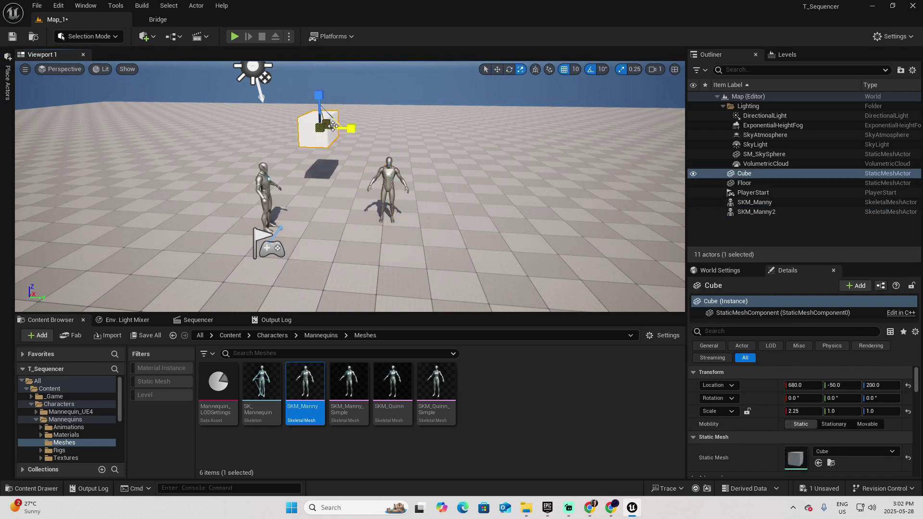
drag(332, 114, 369, 130)
Duplicate the wall twice, turning the third wall 110 degrees into position.
key(w)
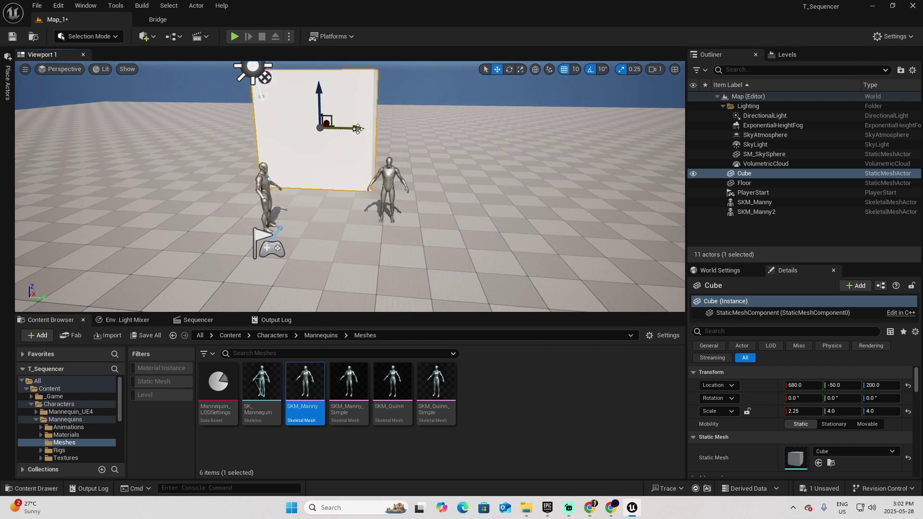
alt+drag(357, 129, 497, 134)
key(e)
key(q)
key(f)
key(w)
alt+drag(439, 159, 501, 194)
key(f)
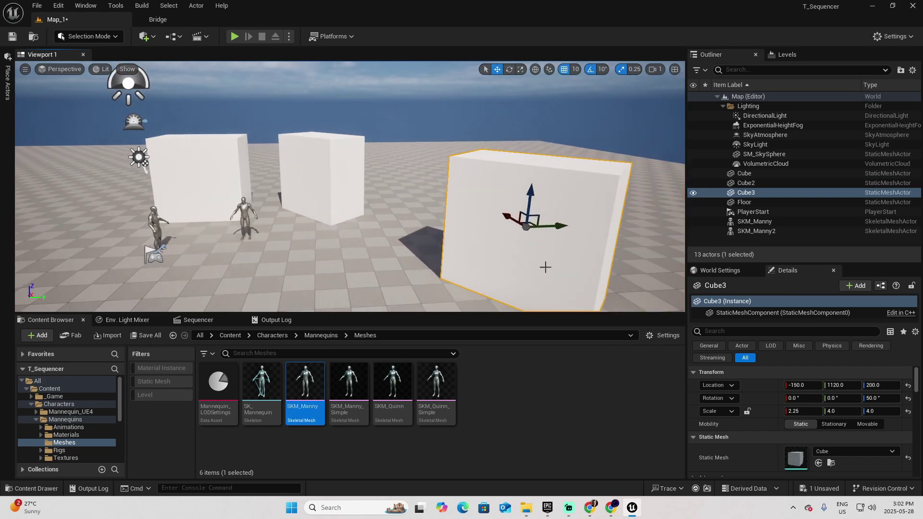
key(e)
drag(543, 249, 481, 202)
key(w)
right_drag(481, 202, 461, 193)
Add a small cube on the floor and a copy sunk partly into the floor.
click(8, 80)
drag(53, 128, 367, 249)
right_drag(374, 228, 356, 193)
drag(407, 169, 409, 160)
right_drag(408, 159, 430, 183)
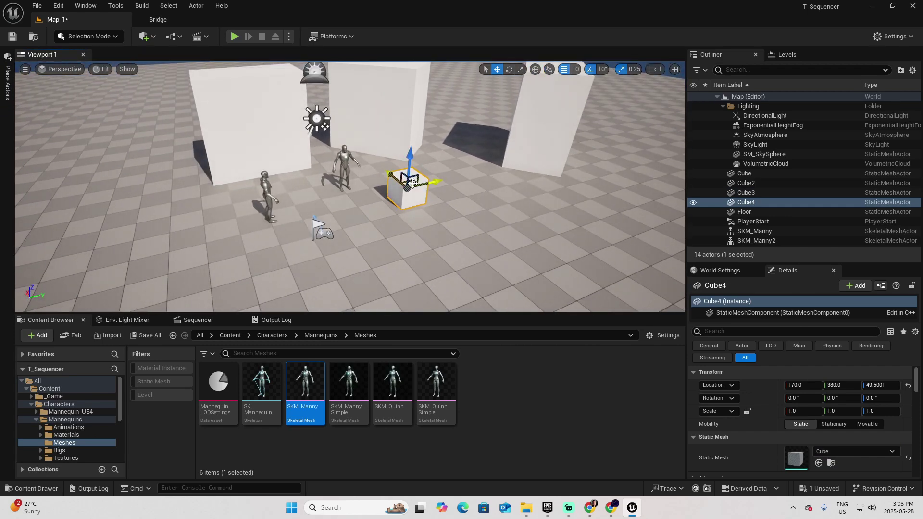
alt+drag(409, 184, 381, 241)
right_drag(381, 241, 358, 209)
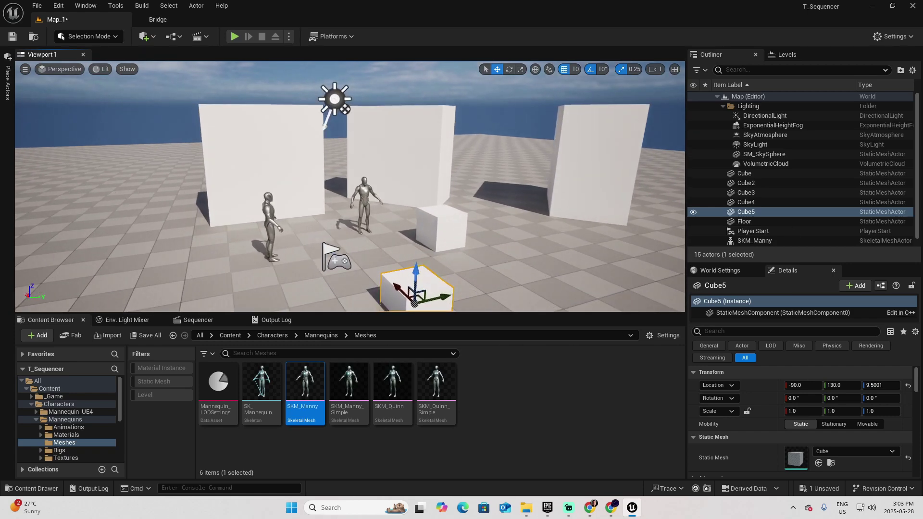
Open the Sequencer tab via Window > Cinematics > Sequencer in the bottom dock.
click(206, 320)
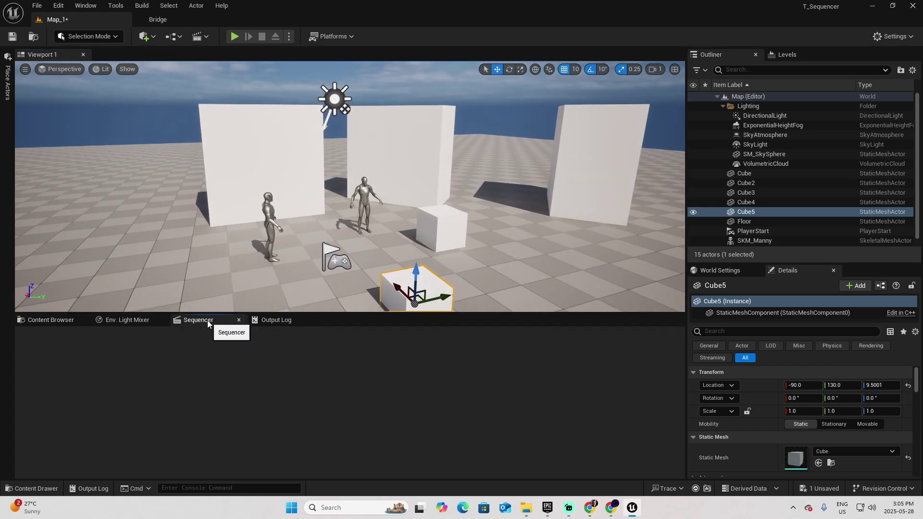
click(88, 6)
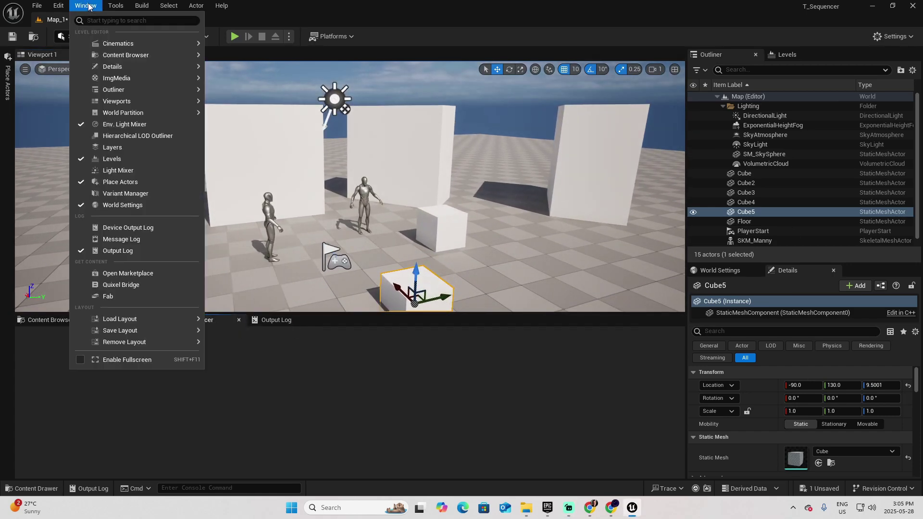
mouse_move(129, 44)
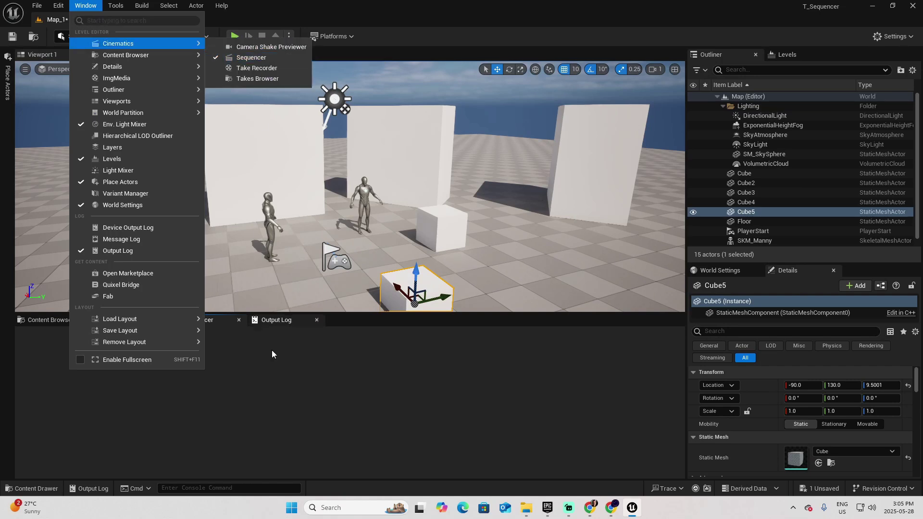
click(328, 382)
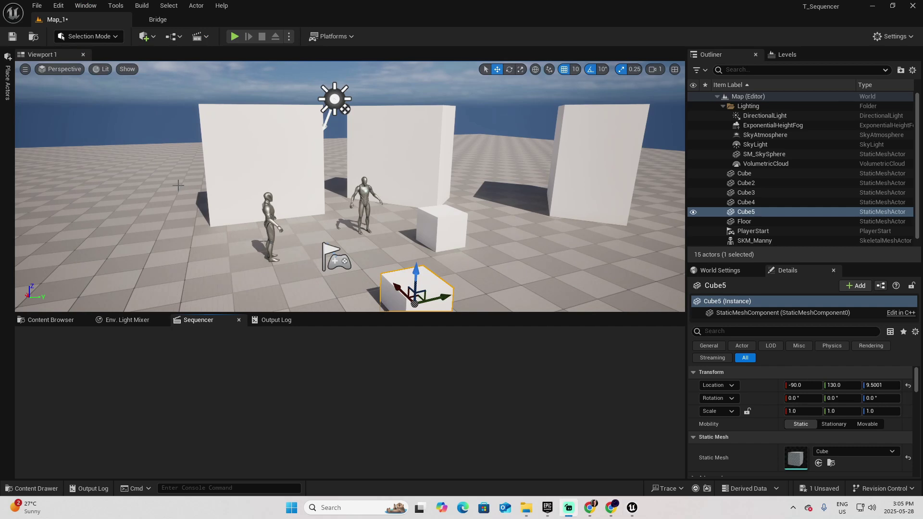
Drag a Cine Camera Actor from Place Actors > Cinematic into the level.
click(8, 82)
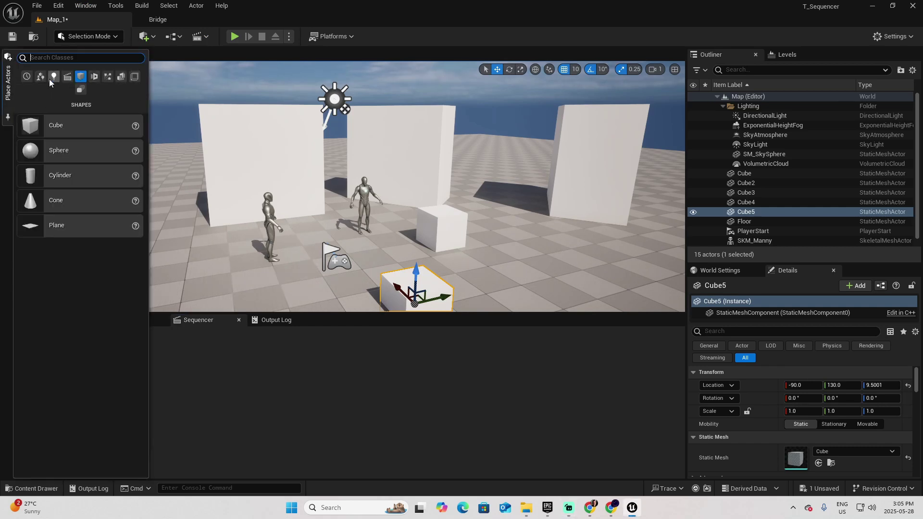
click(68, 78)
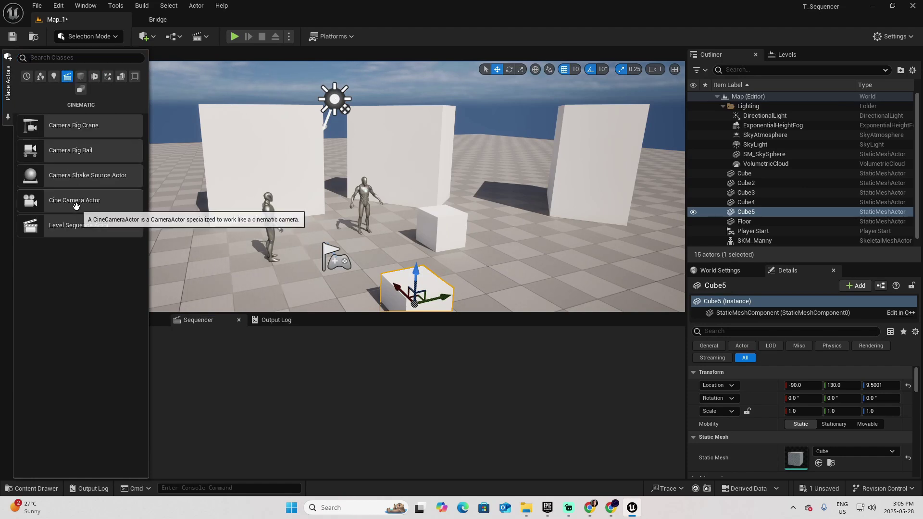
drag(76, 202, 299, 278)
right_drag(299, 278, 347, 273)
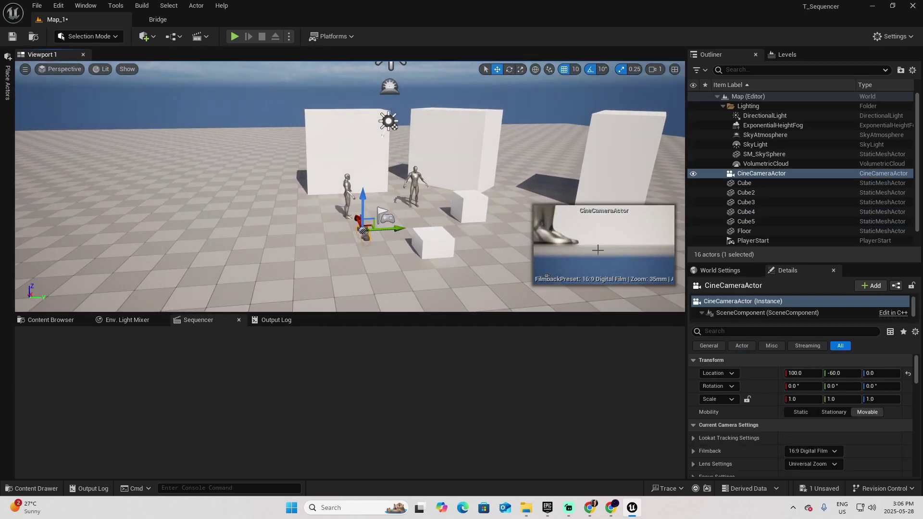
Move the camera with the gizmo to location -150, -120, 100.
drag(364, 202, 368, 168)
right_drag(384, 186, 412, 201)
drag(412, 202, 387, 202)
right_drag(387, 201, 365, 199)
drag(362, 201, 346, 264)
right_drag(375, 263, 374, 245)
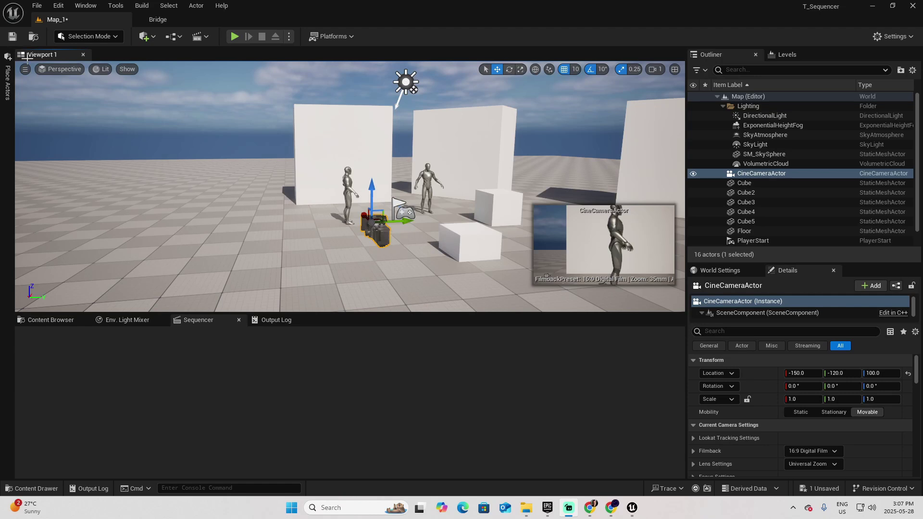
Pilot the CineCameraActor back and up to about -418, -173, 245, pitched -12.2°, framing the mannequin.
click(59, 69)
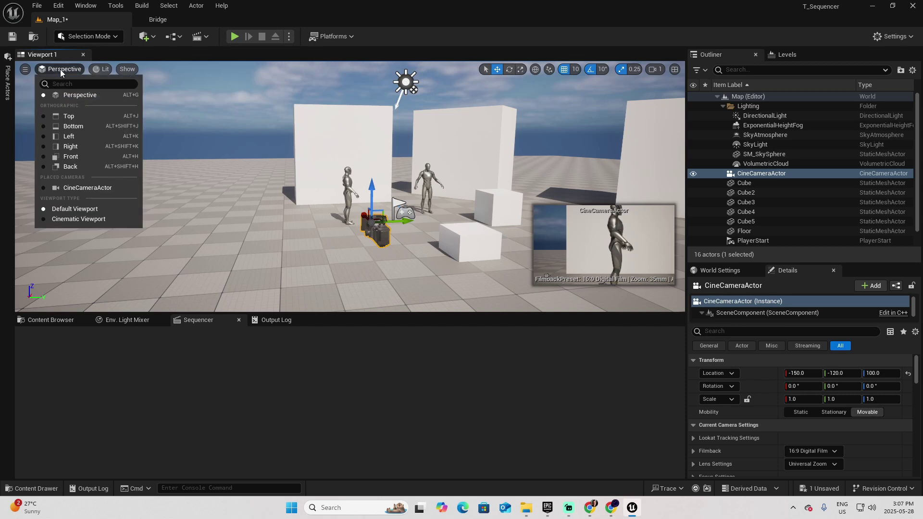
click(83, 188)
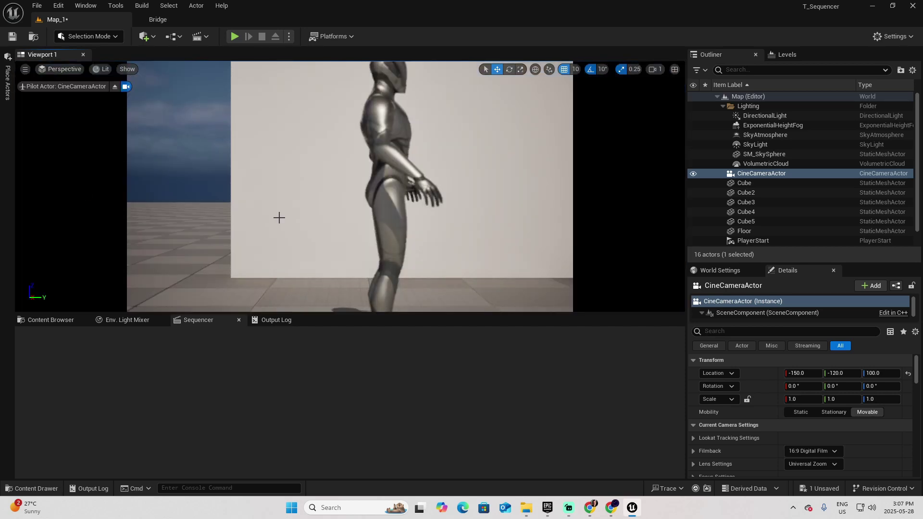
right_drag(305, 220, 331, 241)
key(s)
key(a)
key(e)
key(s)
key(w)
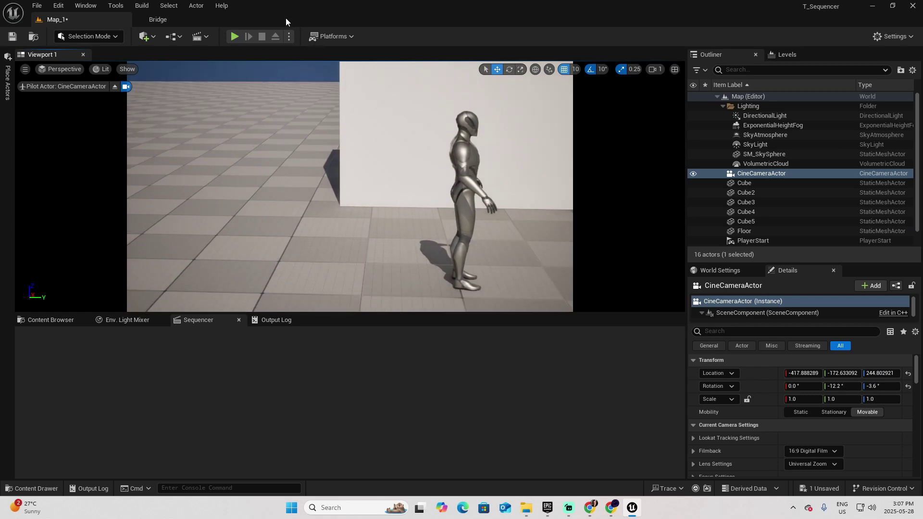
click(115, 87)
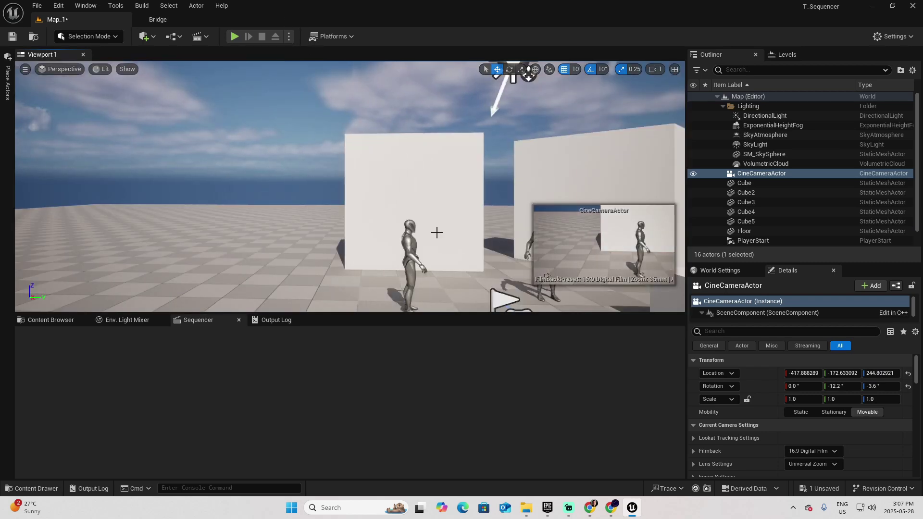
right_drag(437, 233, 518, 263)
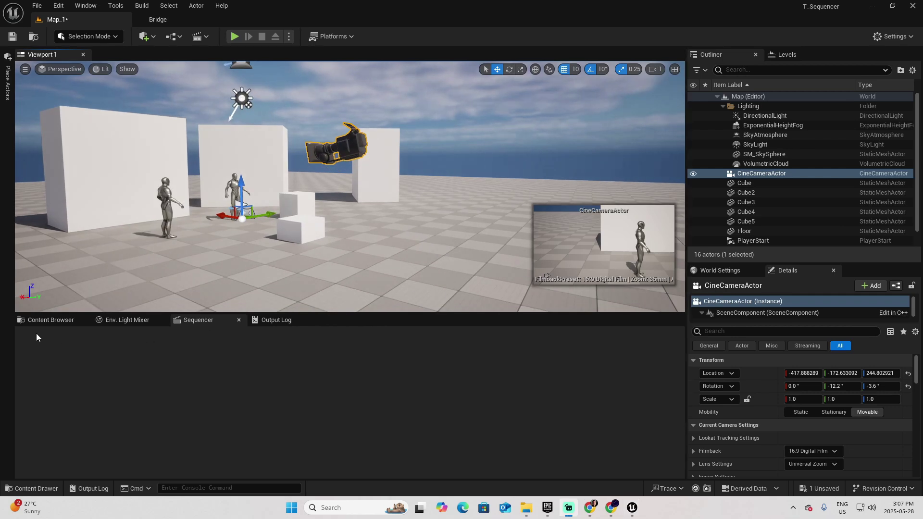
Add a new folder named Sequencers inside Content/_Game next to Maps.
click(48, 321)
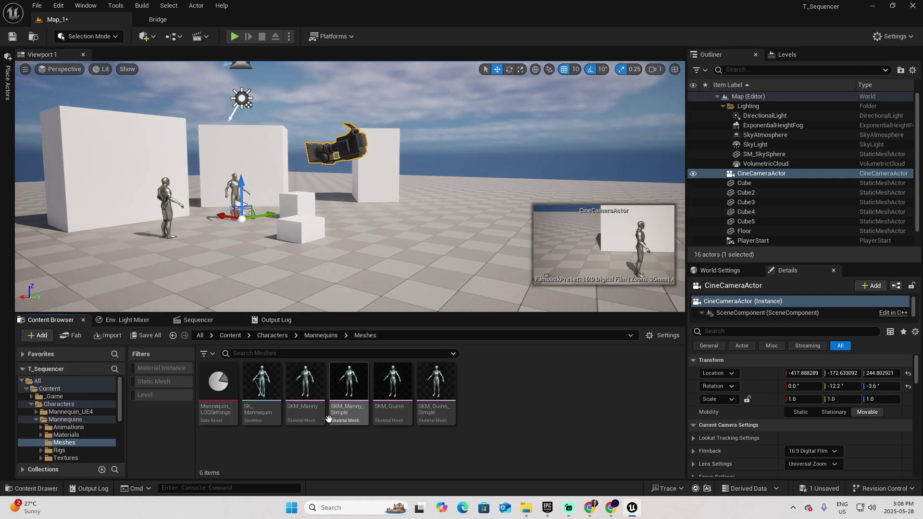
click(54, 396)
right_click(355, 394)
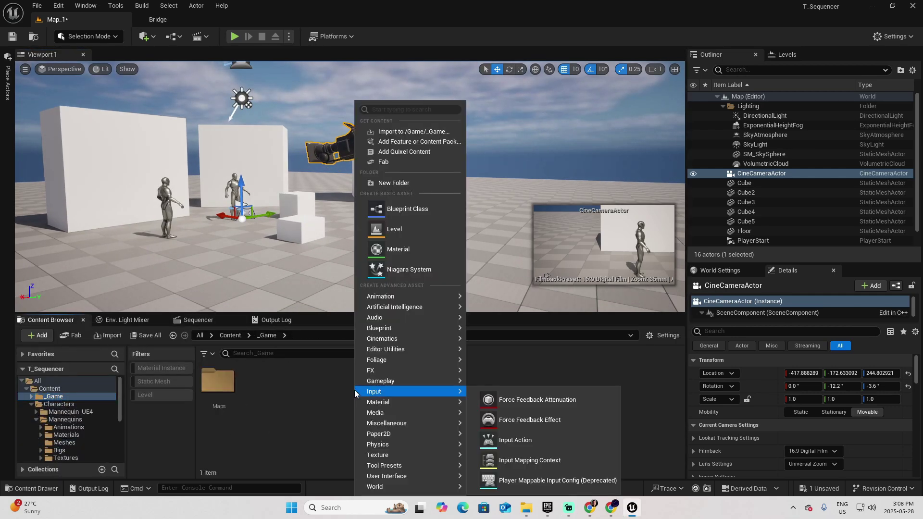
click(410, 182)
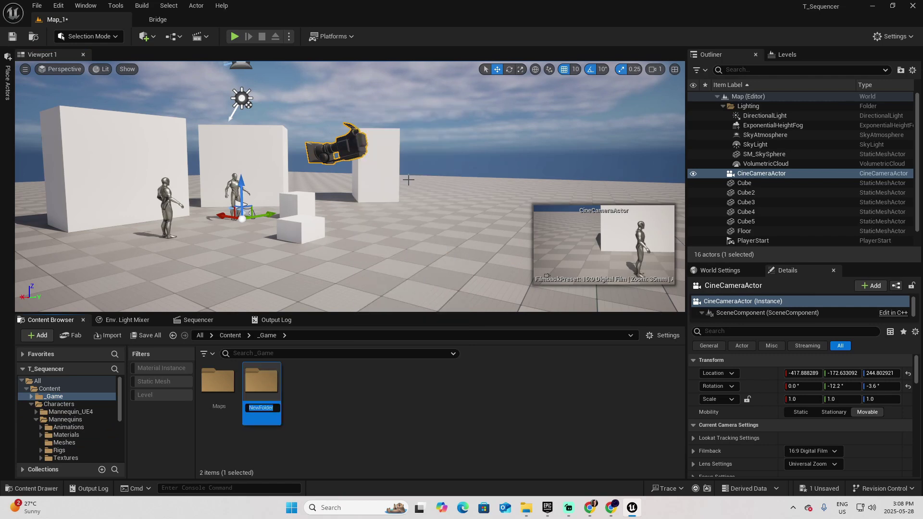
text(Sequencers)
Confirm the Sequencers folder and save a new Level Sequence LS_Shot_001 inside it.
key(Return)
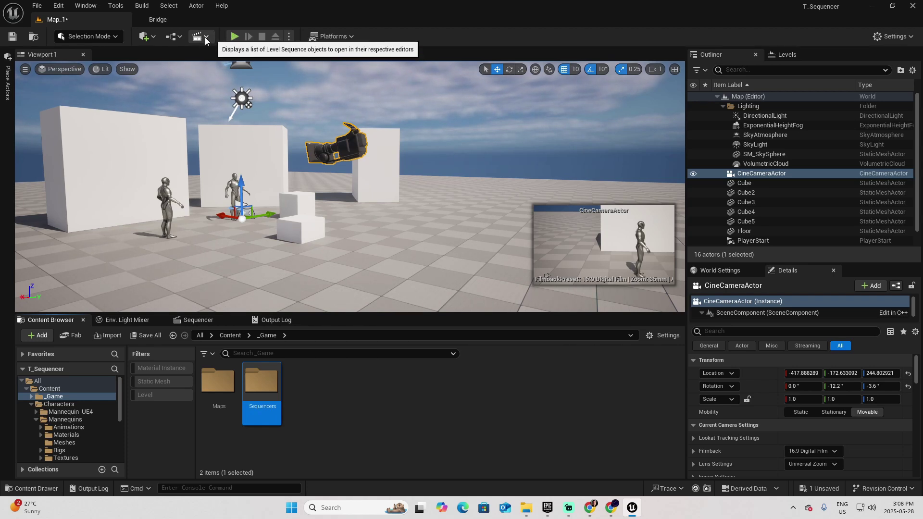
click(205, 37)
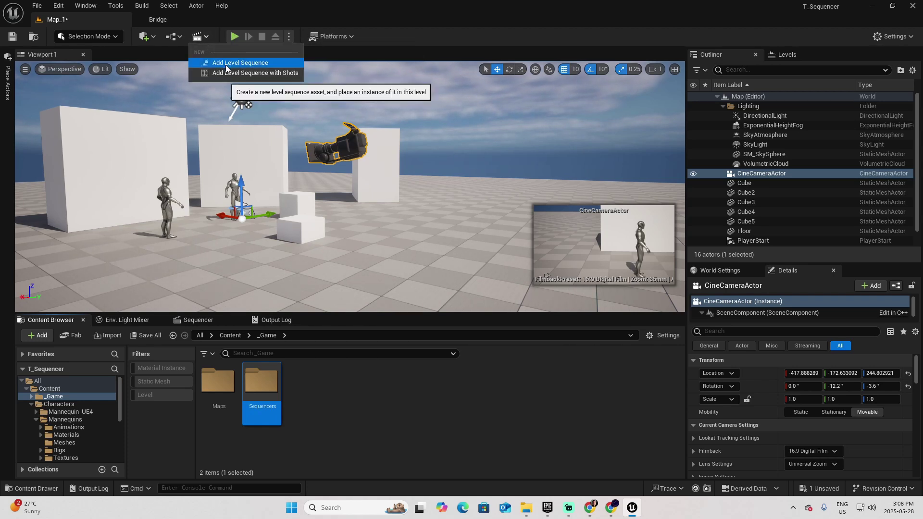
click(256, 63)
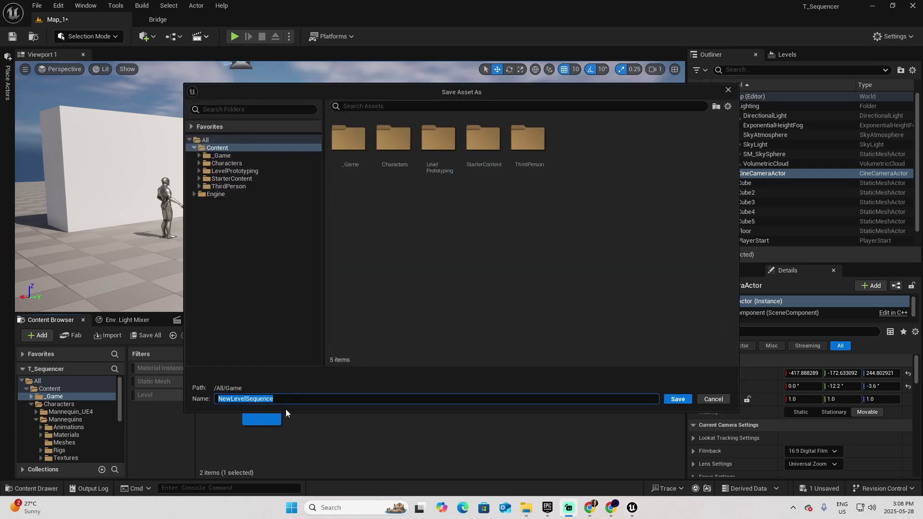
double_click(343, 139)
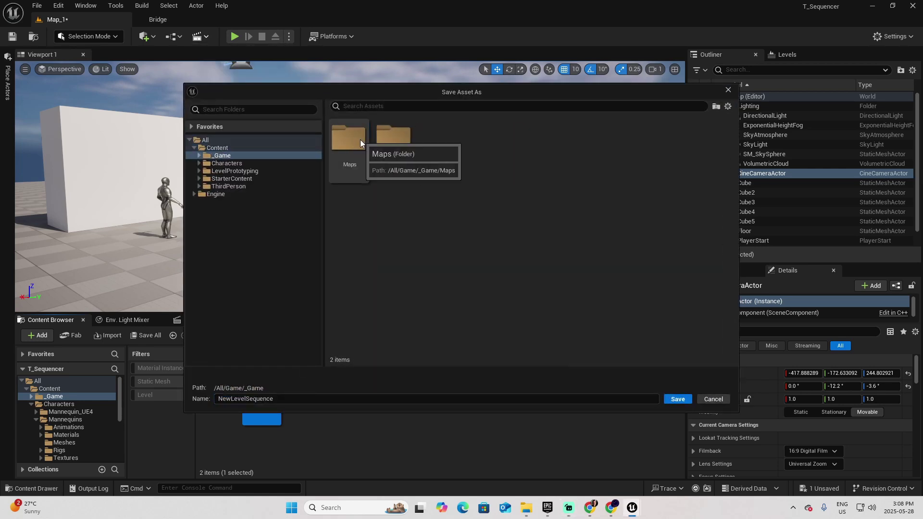
double_click(402, 139)
click(279, 402)
text(S_)
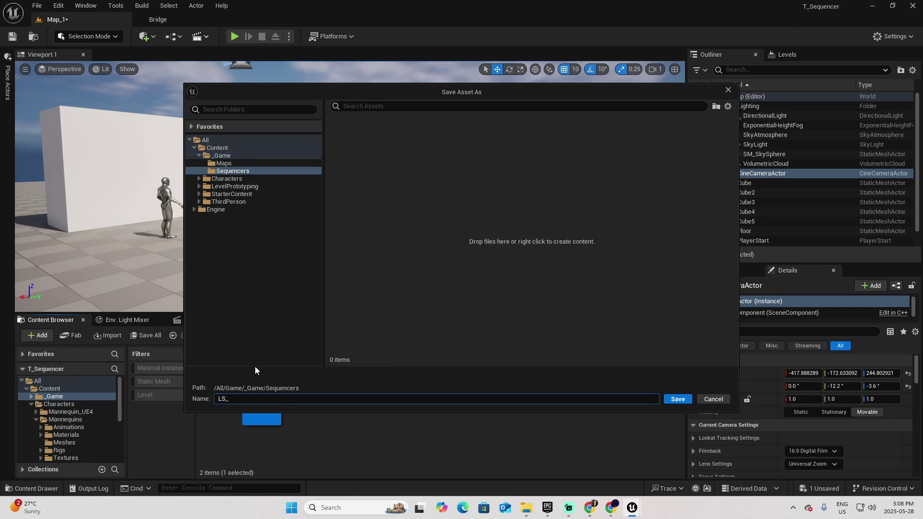
text(S_Shot_001)
key(Return)
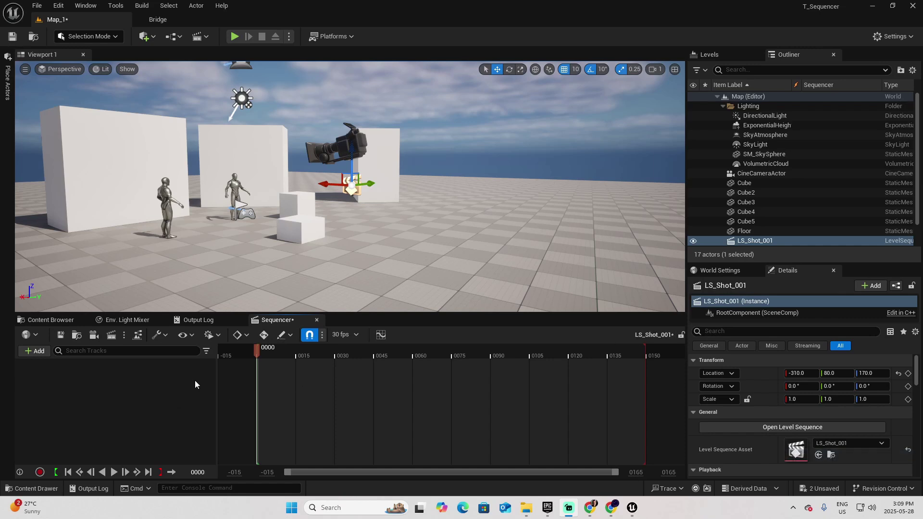
Drag the CineCameraActor from the Outliner into the LS_Shot_001 track list.
click(347, 145)
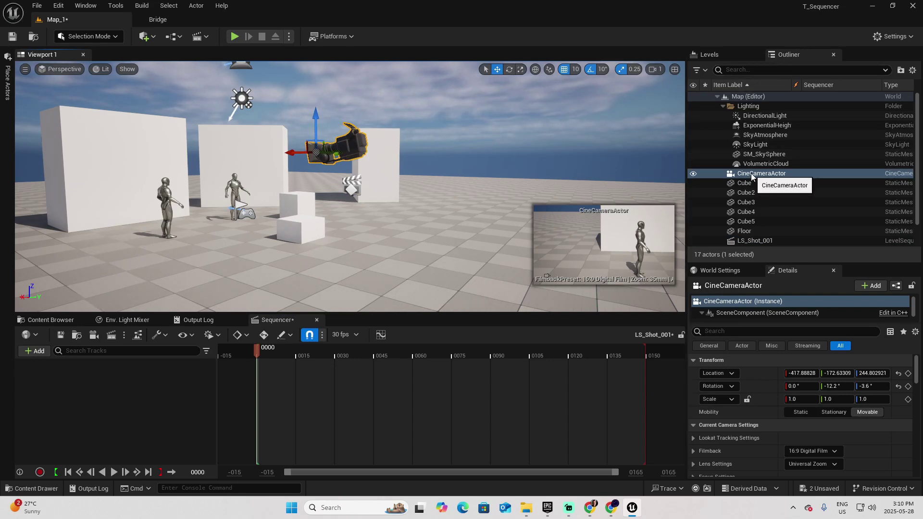
drag(753, 176, 86, 378)
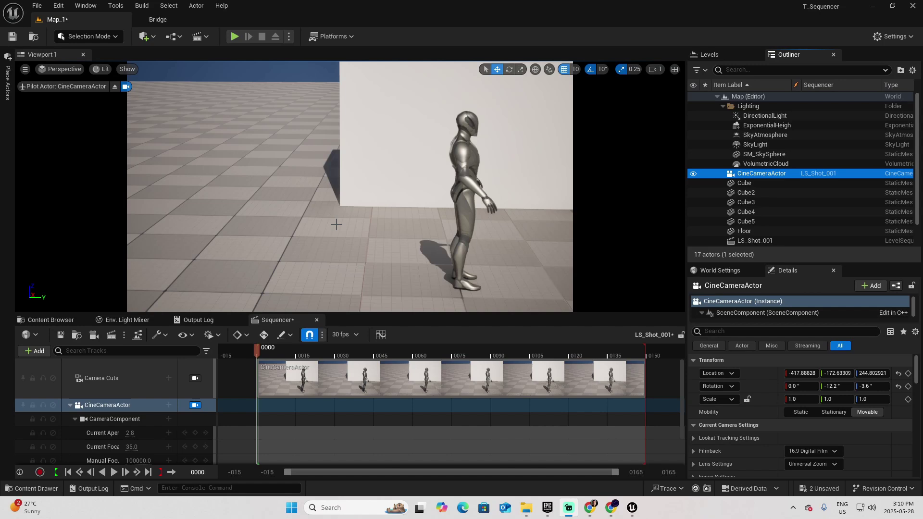
Switch LS_Shot_001 to 24 fps (film) and enlarge the Sequencer panel.
click(357, 335)
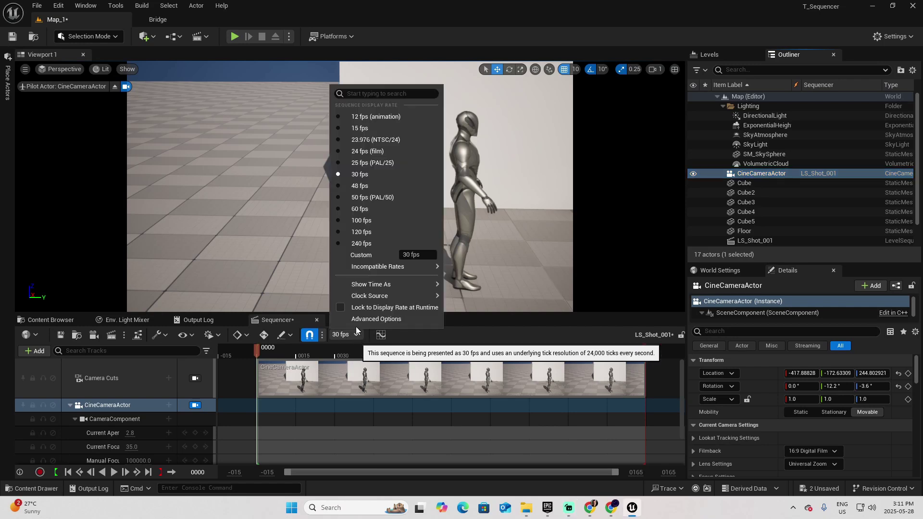
click(374, 152)
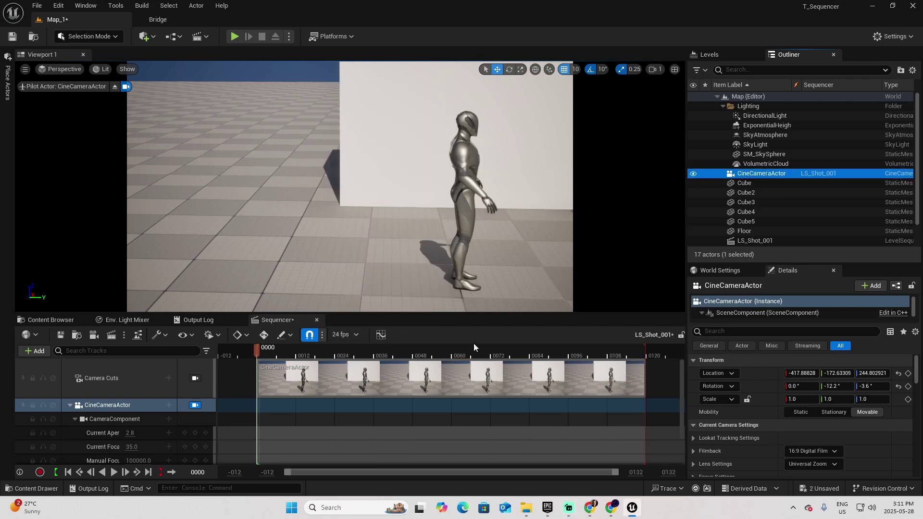
drag(469, 313, 470, 277)
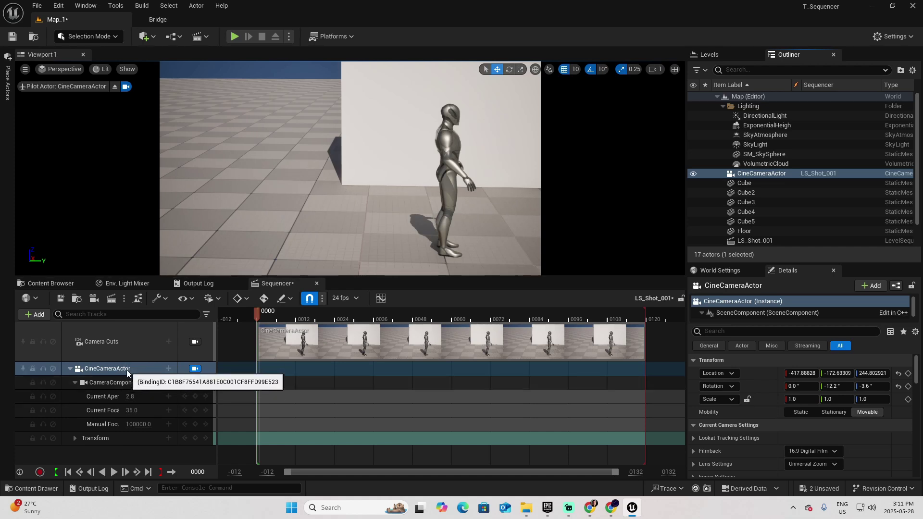
Key the camera's Transform at frame 0, then move the playhead to frame 0021.
click(139, 440)
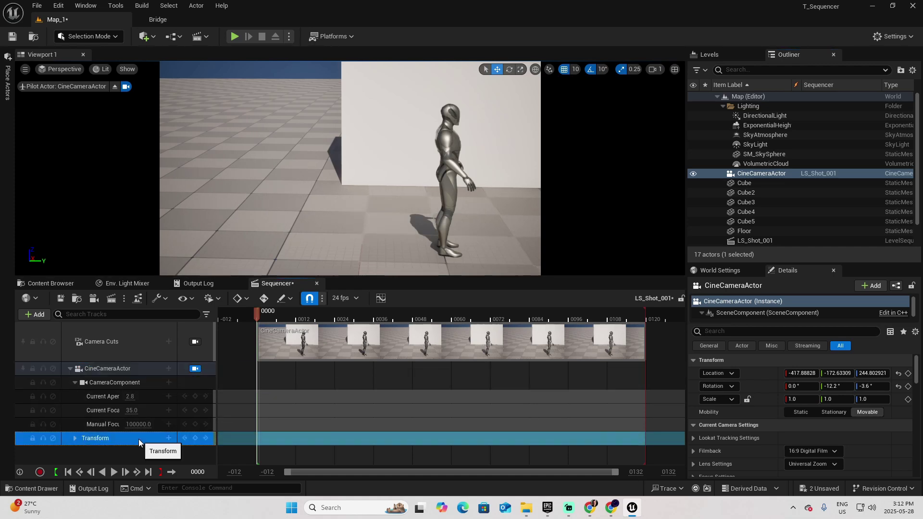
click(194, 439)
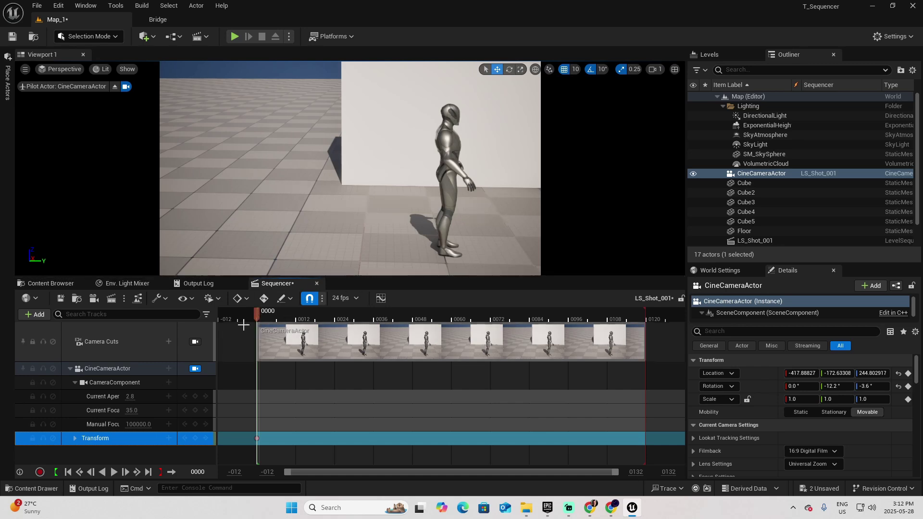
drag(259, 314, 326, 316)
right_drag(424, 156, 445, 154)
Reposition the piloted camera and slow the viewport camera speed to 0.1.
key(d)
key(q)
mouse_move(222, 153)
right_down()
mouse_move(243, 144)
mouse_move(195, 159)
mouse_move(221, 163)
mouse_move(233, 151)
right_up()
click(655, 69)
click(555, 93)
Lower and tilt the camera onto the figures, key it at 0021, then fly a new view.
key(q)
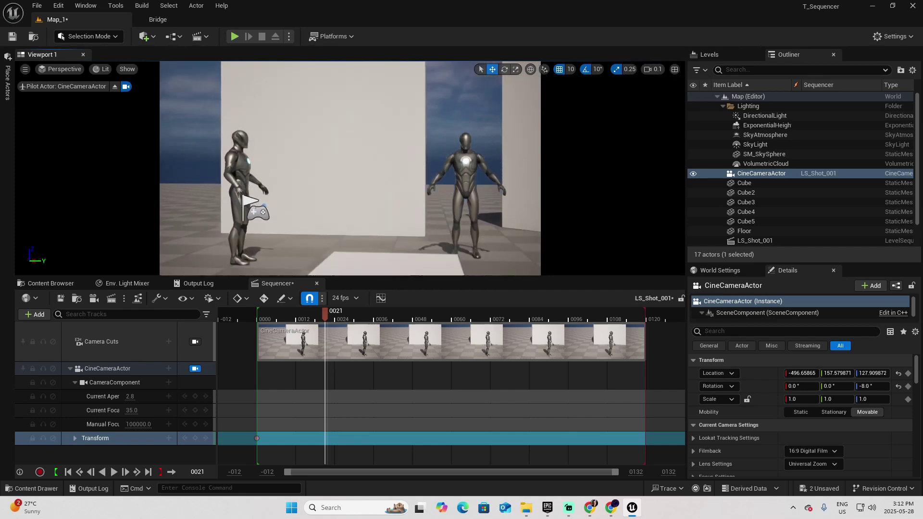
right_drag(350, 168, 341, 173)
right_drag(279, 154, 257, 143)
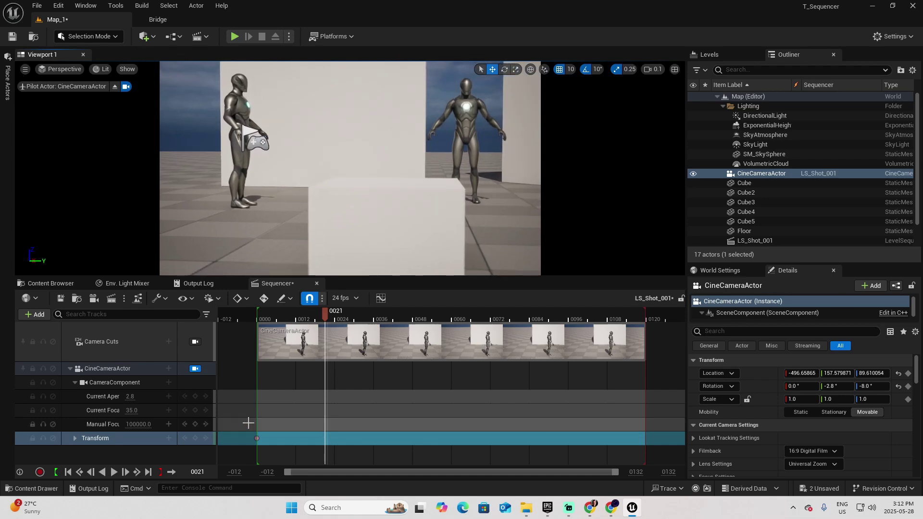
click(196, 438)
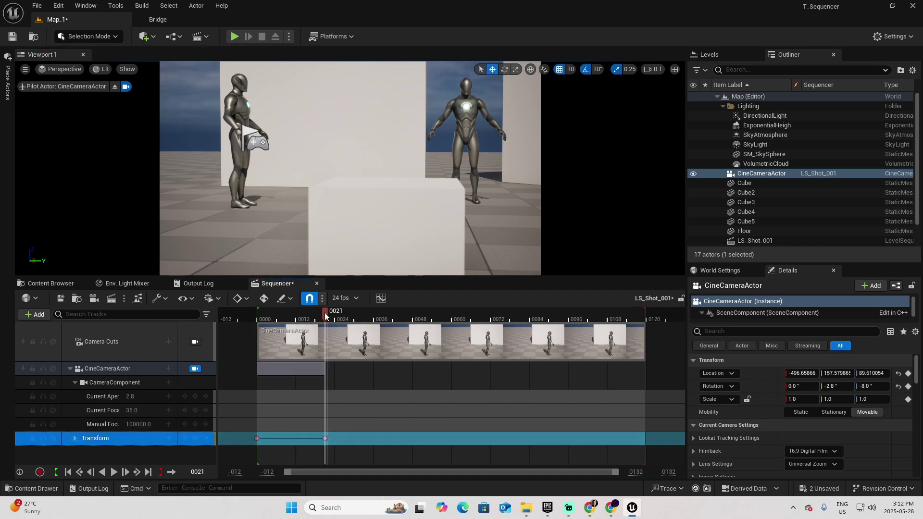
drag(325, 313, 431, 311)
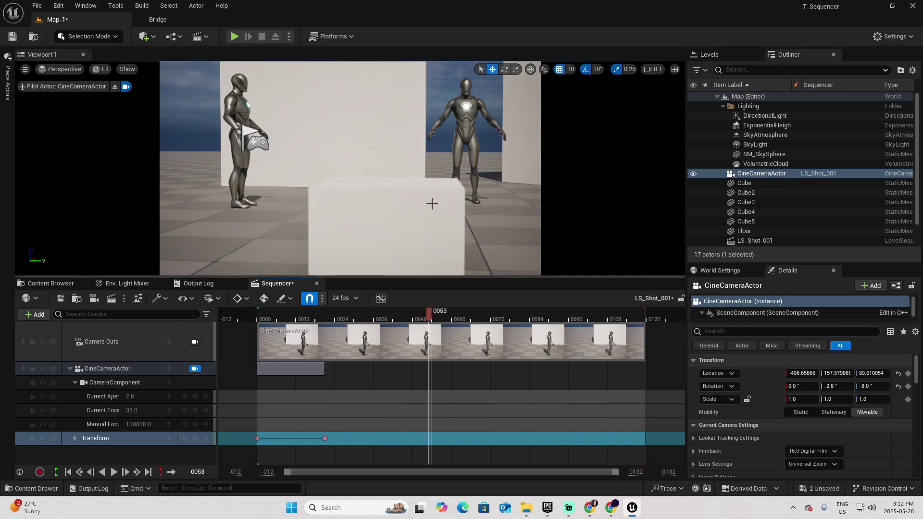
right_drag(433, 203, 394, 202)
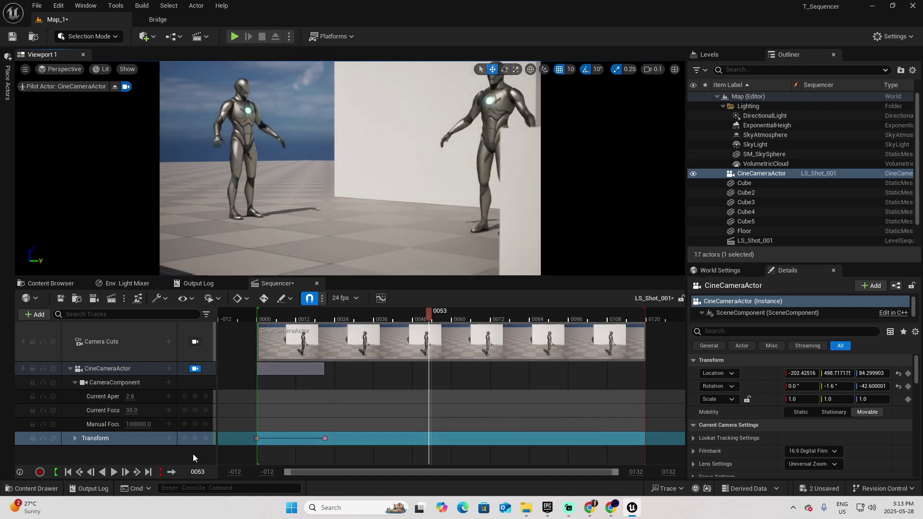
Key the camera at frame 0053, then fly to a new view and key it at 0091.
click(195, 438)
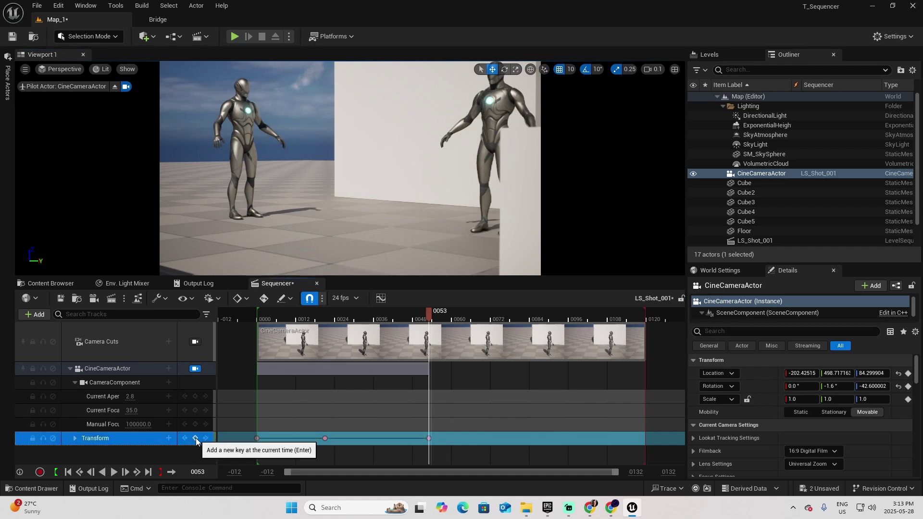
click(466, 373)
drag(429, 312, 553, 327)
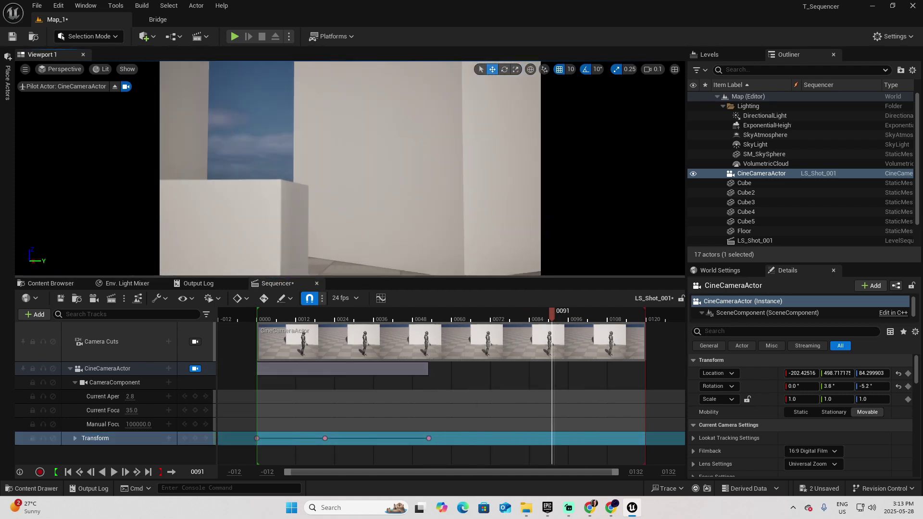
right_drag(350, 168, 299, 177)
click(195, 437)
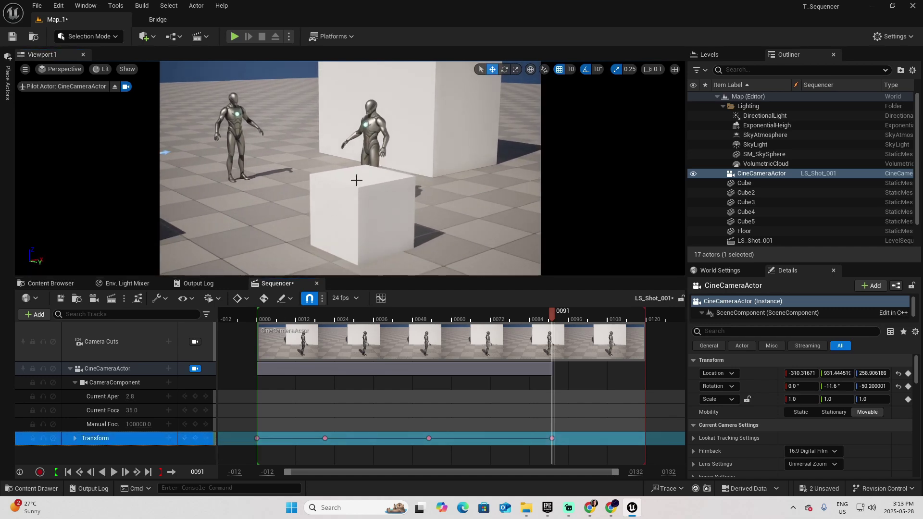
Fly the camera sideways, pull it back and up, and key it at frame 0120.
right_drag(369, 176, 358, 179)
drag(557, 313, 649, 313)
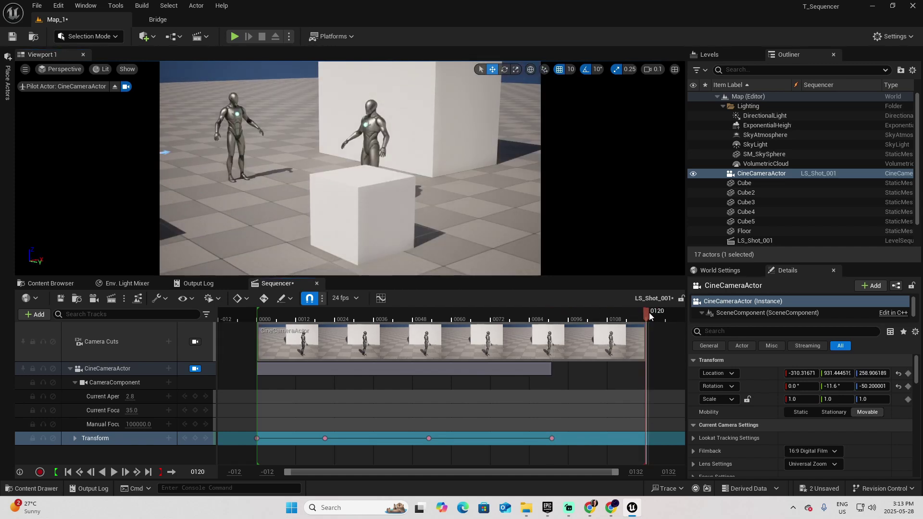
right_drag(358, 179, 361, 177)
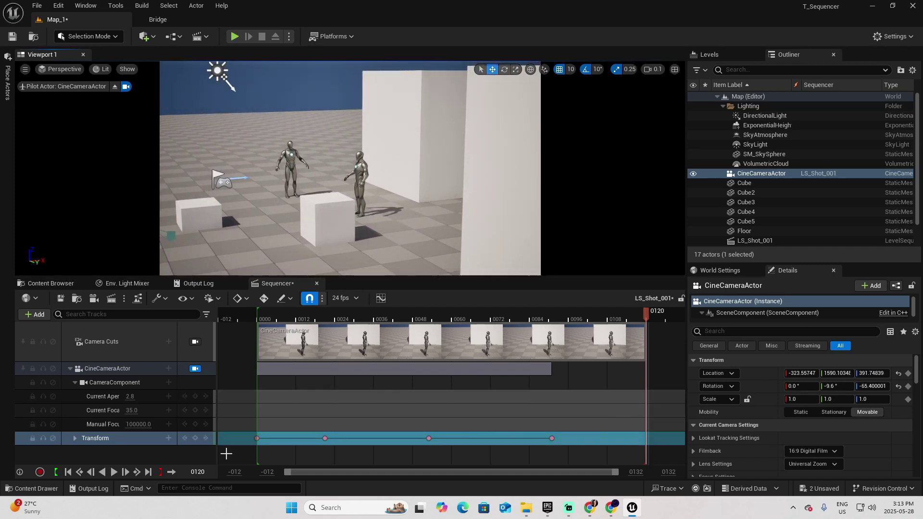
click(195, 438)
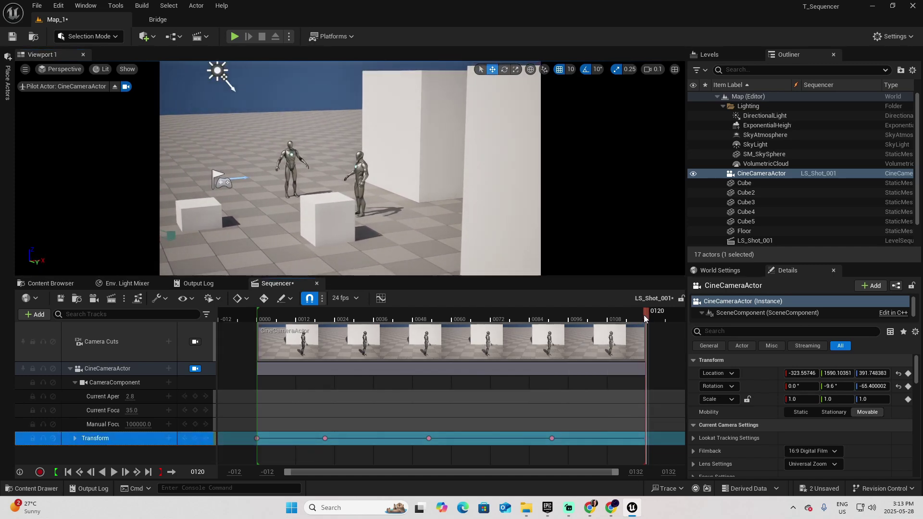
Scrub the playhead back to frame 0017.
click(620, 318)
drag(586, 328, 263, 320)
click(315, 332)
Preview the camera move and extend the playback end to about frame 0125.
key(space)
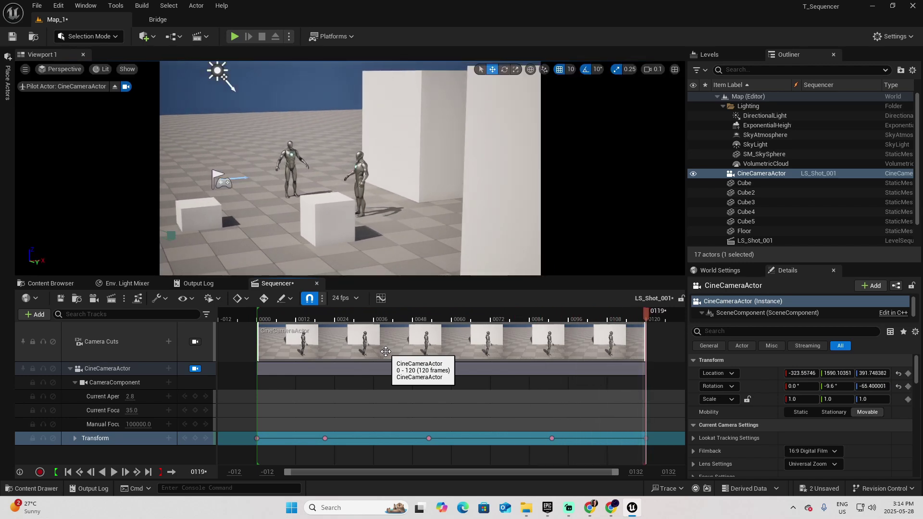
click(648, 316)
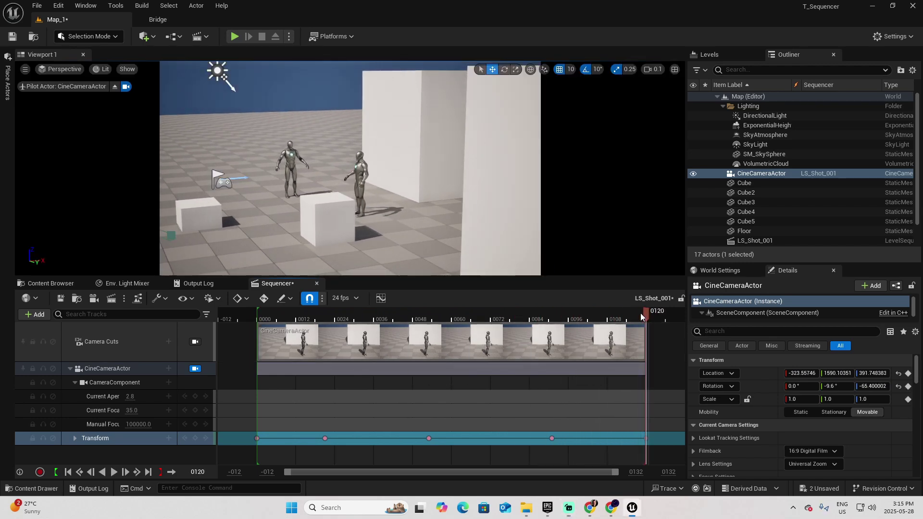
key(Left)
key(Left)
key(Left)
key(Left)
key(Left)
key(Left)
key(Left)
key(Left)
key(Left)
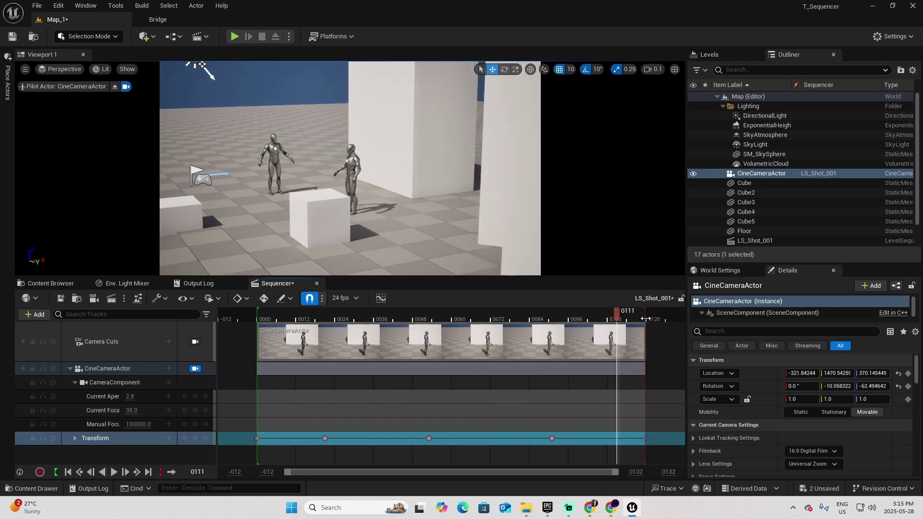
drag(646, 319, 667, 319)
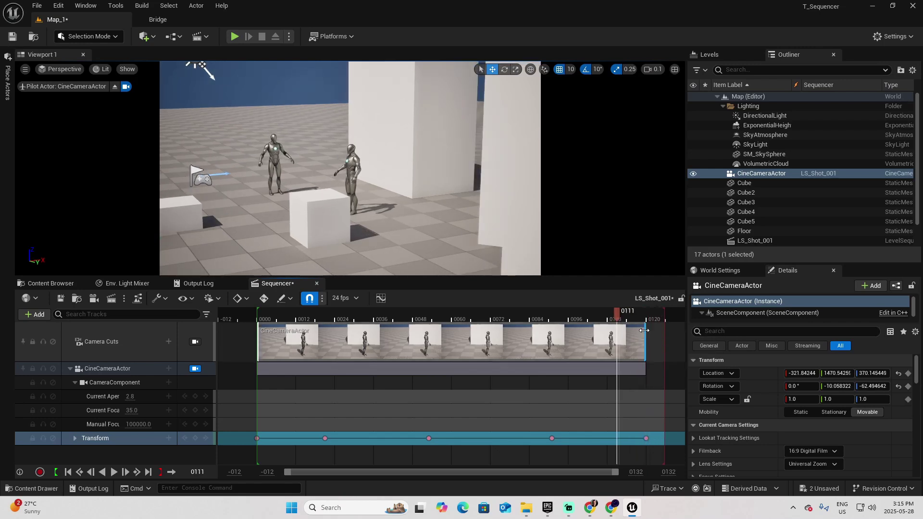
Stretch the Camera Cuts and CineCameraActor sections out to about frame 0125.
drag(645, 331, 664, 331)
click(644, 368)
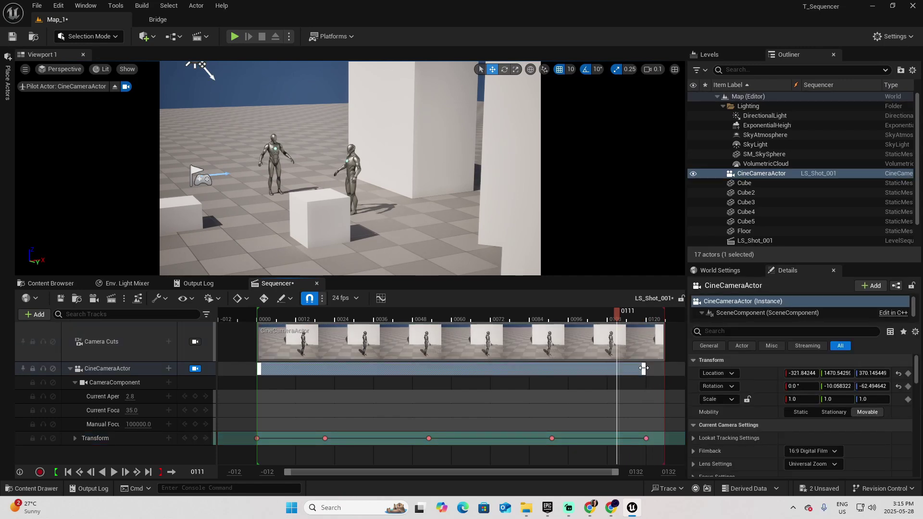
drag(644, 367, 663, 369)
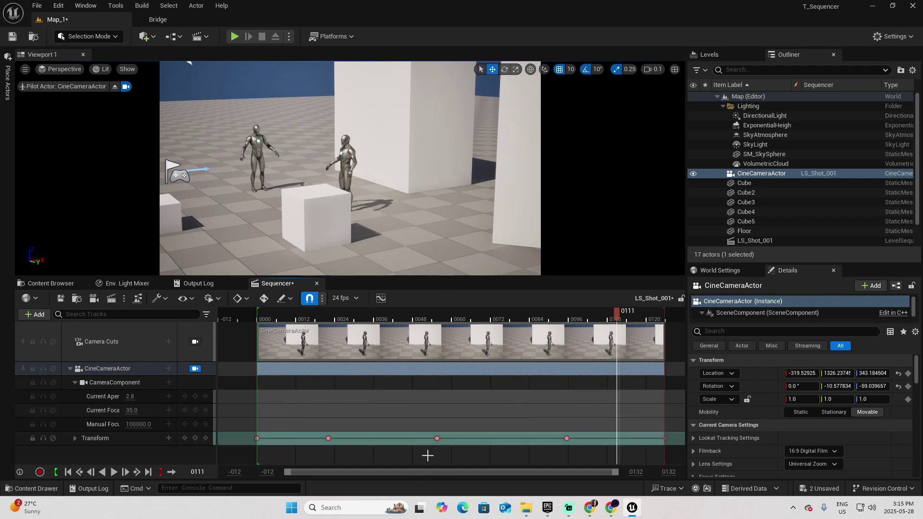
Retime the third camera key to frame 0067 and the second to frame 0036.
click(437, 439)
key(Return)
drag(439, 438, 474, 438)
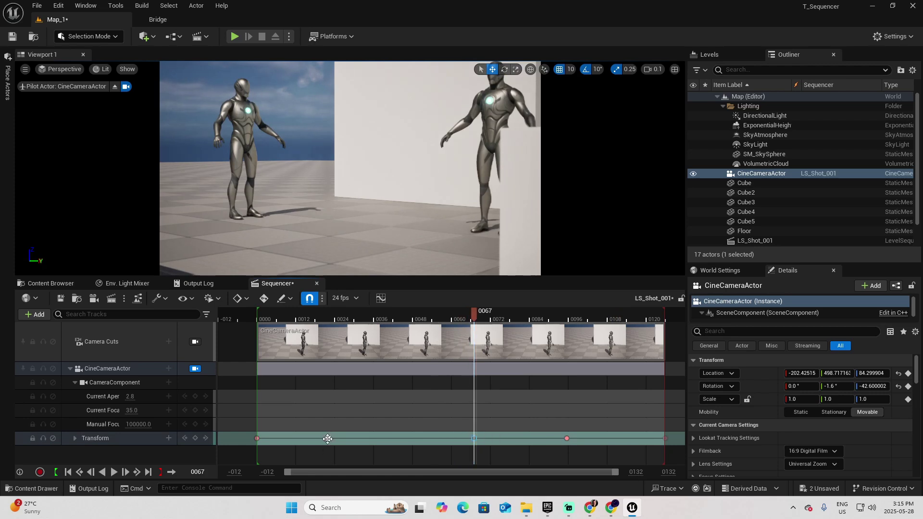
drag(335, 315, 373, 315)
key(Return)
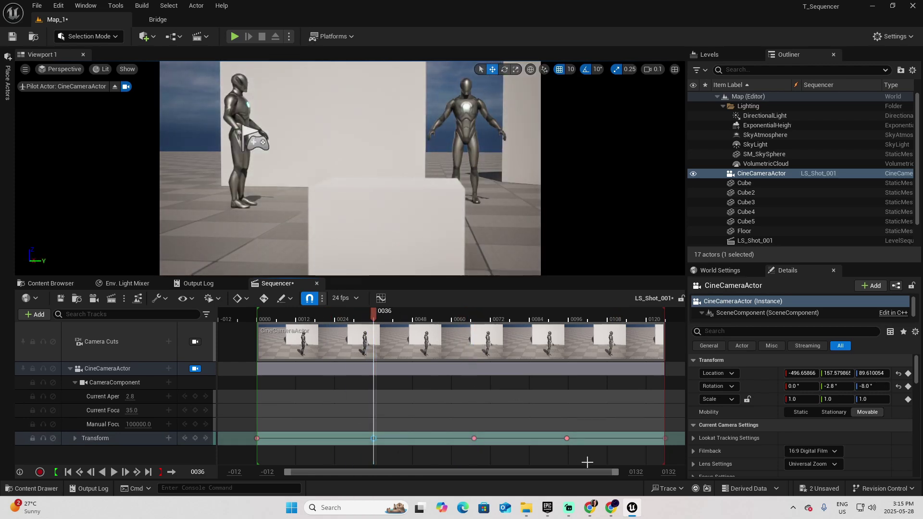
Move the fourth camera key to frame 0098, then rewind and play the retimed shot.
click(474, 439)
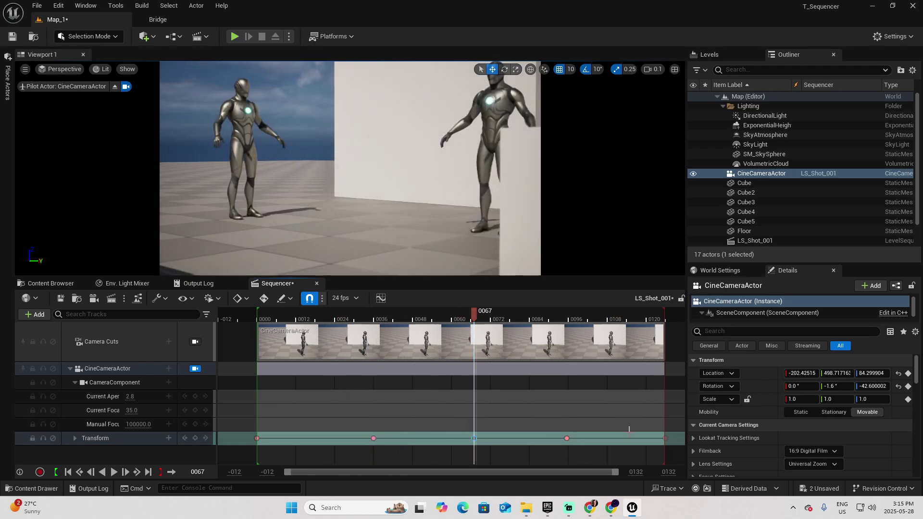
click(567, 439)
key(Return)
drag(567, 439, 578, 437)
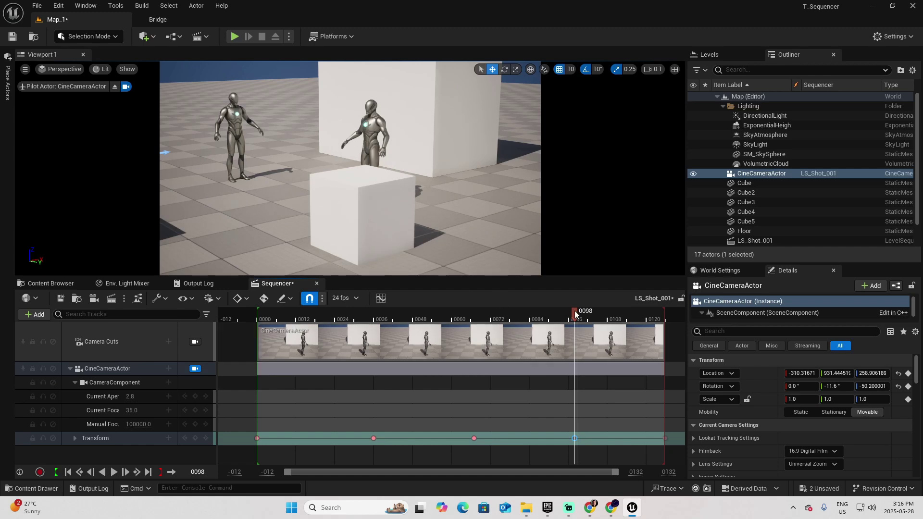
drag(576, 315, 272, 322)
key(space)
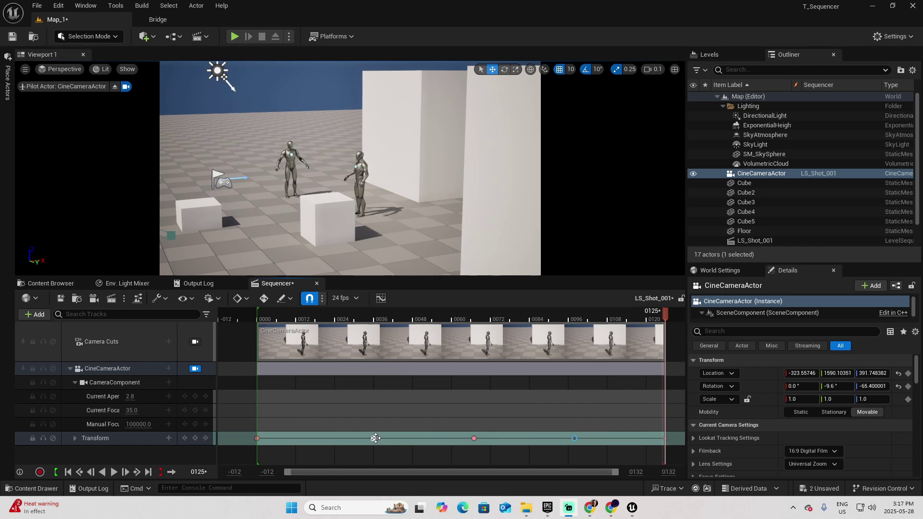
Open the camera animation in an enlarged curve editor showing only its Location curves.
click(381, 299)
drag(468, 128, 381, 107)
drag(728, 387, 806, 455)
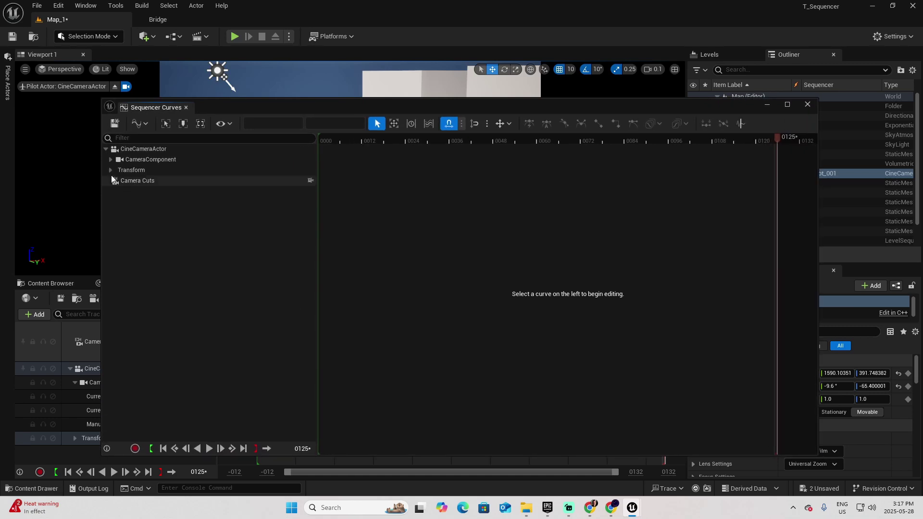
click(115, 172)
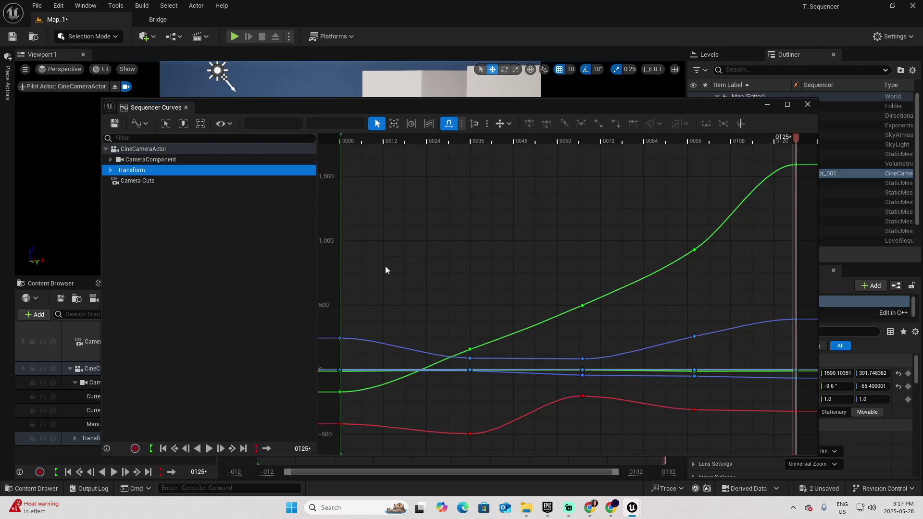
click(110, 171)
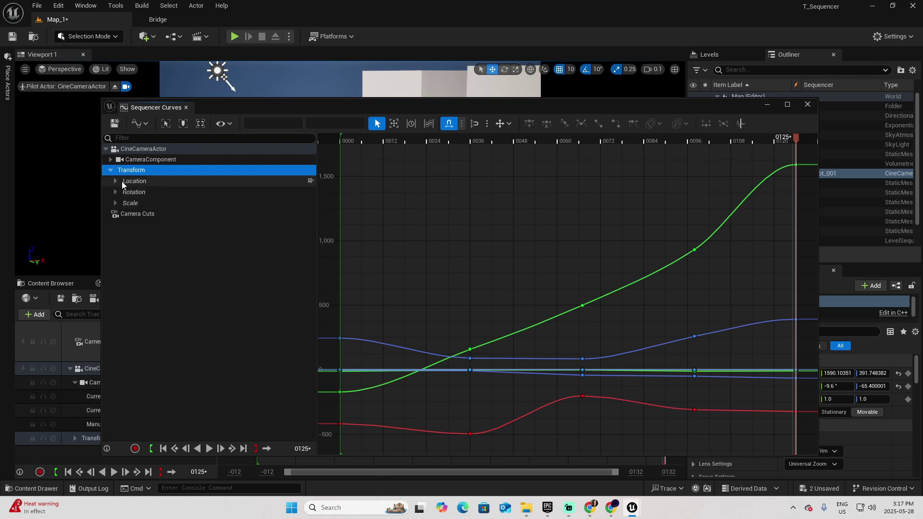
click(127, 184)
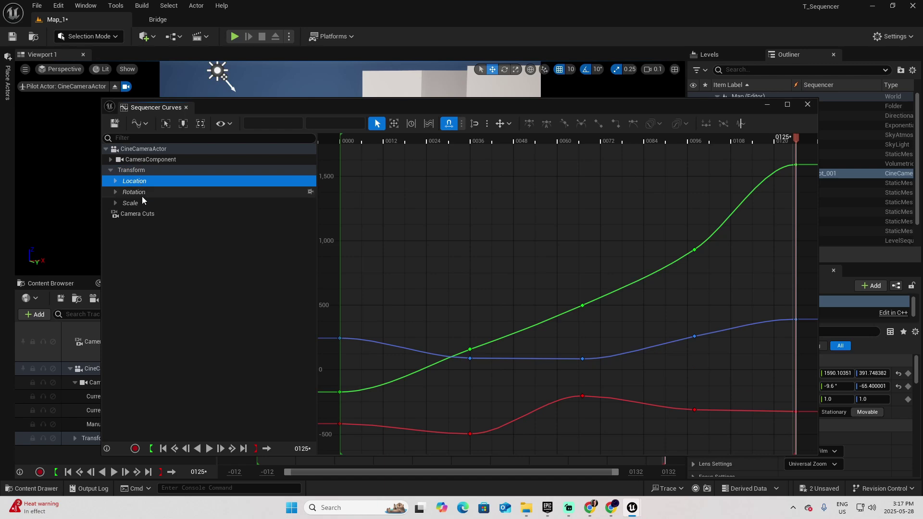
click(142, 194)
click(140, 181)
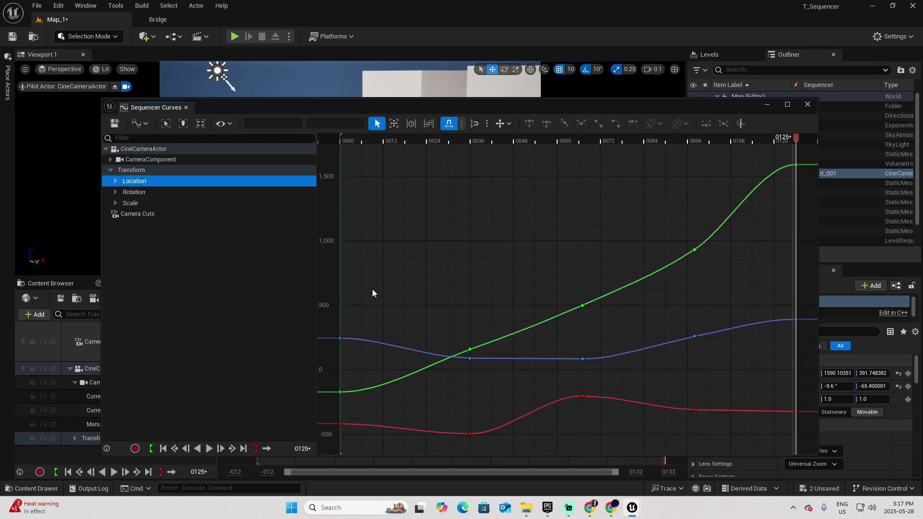
Adjust the tangents of the Location.Y key at 0098 and the Location.X key at 0067.
mouse_move(472, 352)
click(694, 250)
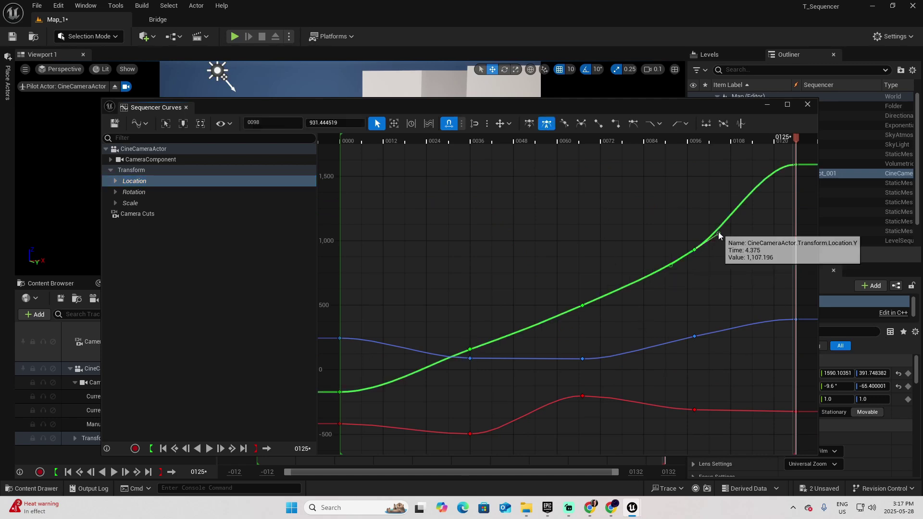
drag(720, 235, 718, 237)
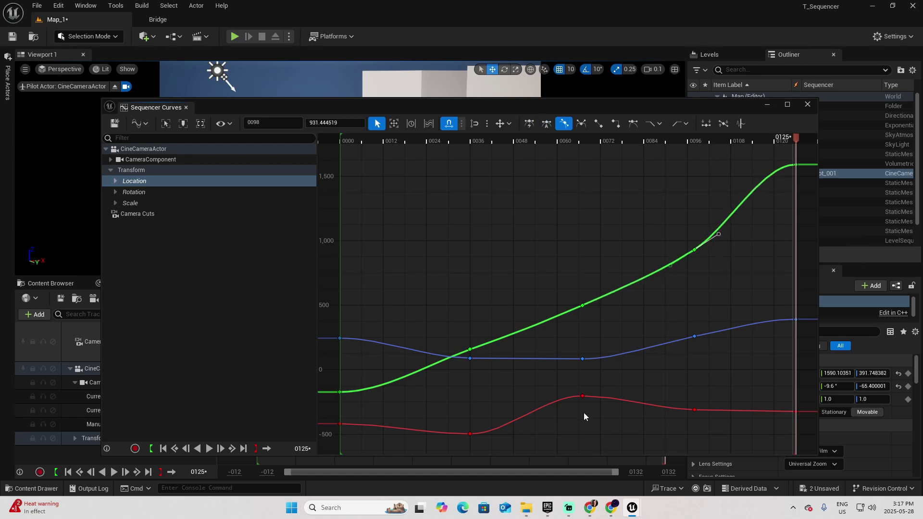
click(582, 396)
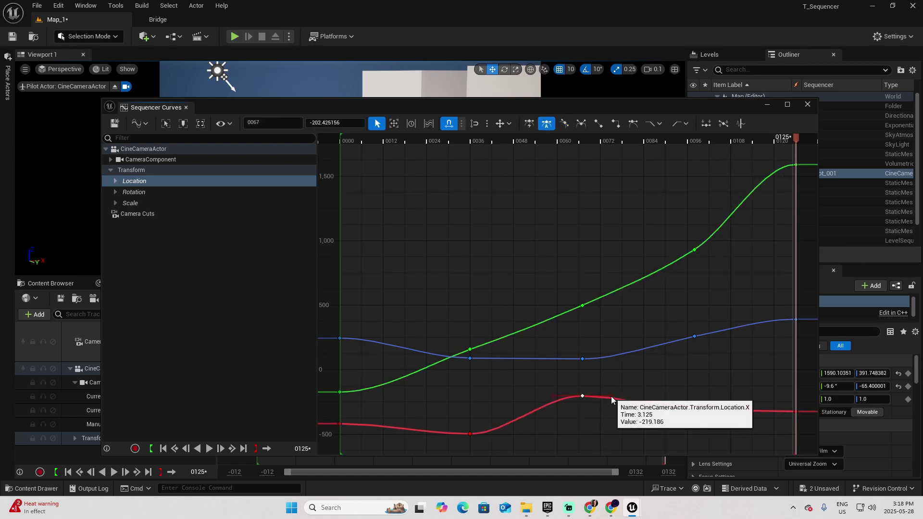
drag(612, 395, 613, 391)
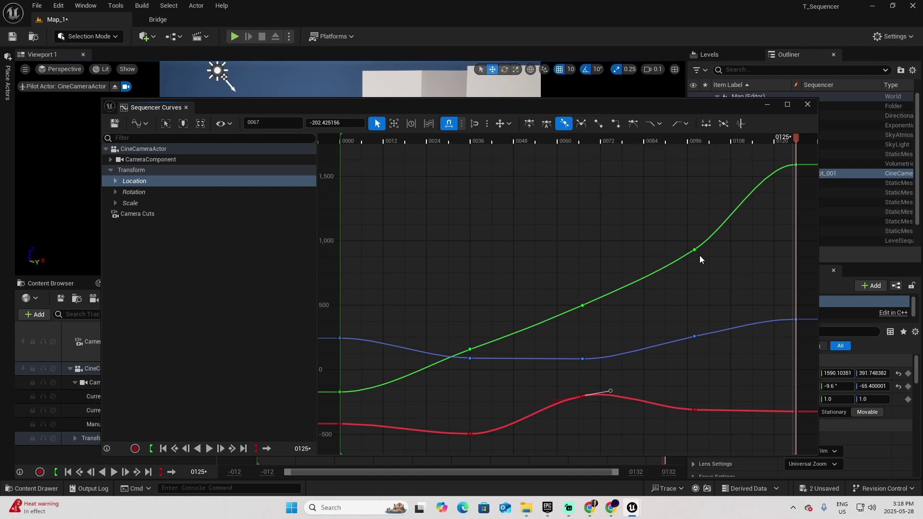
Give the Location.Y key at 0098 flat user tangents and reshape its curve with the handles.
mouse_move(583, 361)
click(695, 249)
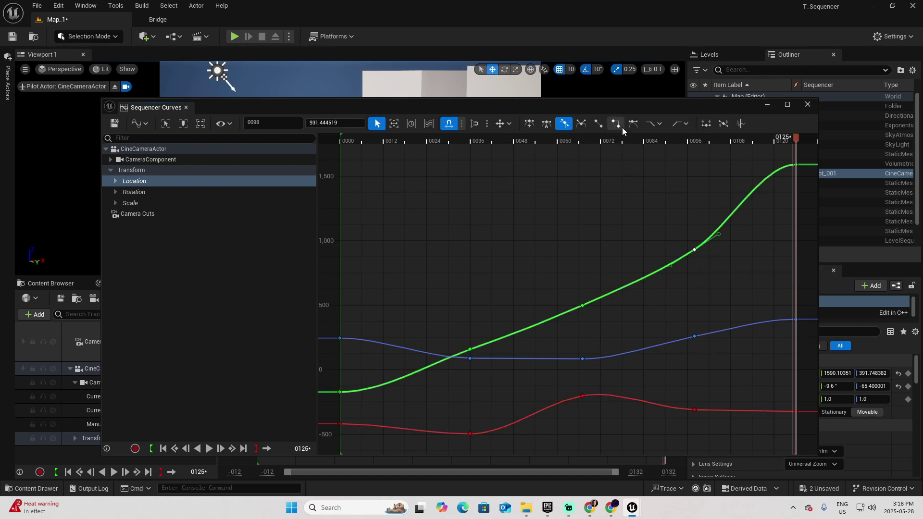
click(581, 124)
mouse_move(719, 238)
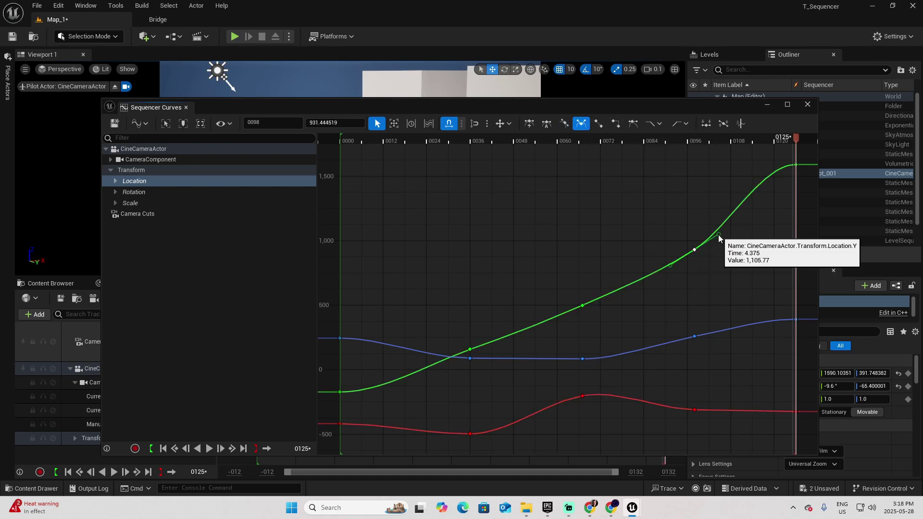
mouse_move(719, 238)
mouse_down()
mouse_move(700, 217)
mouse_move(717, 239)
mouse_up()
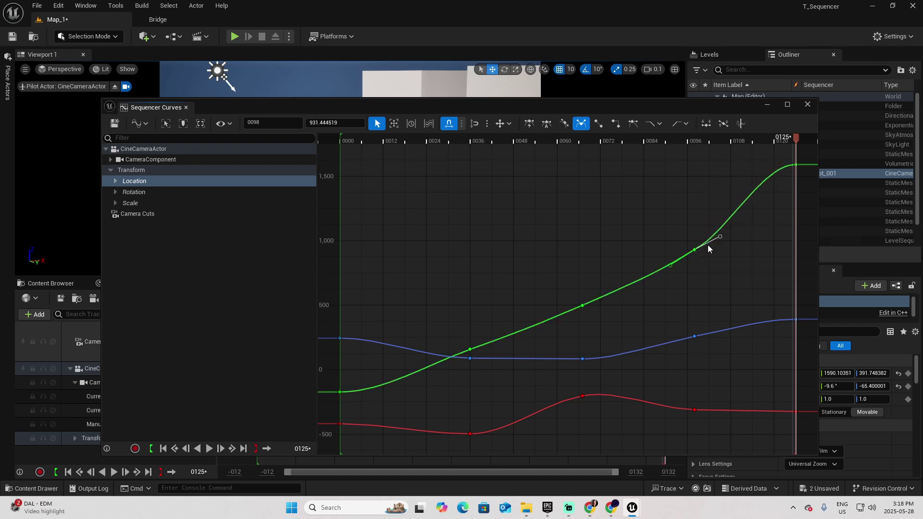
drag(719, 237, 705, 225)
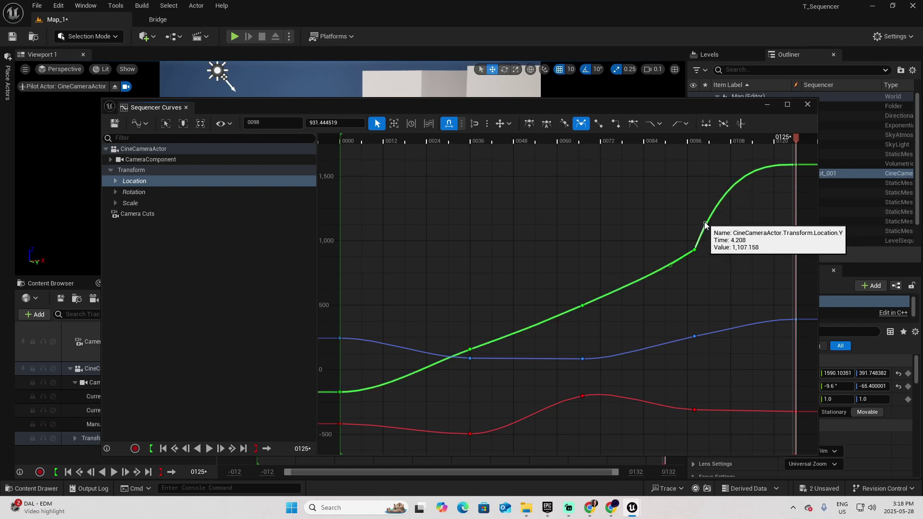
click(565, 125)
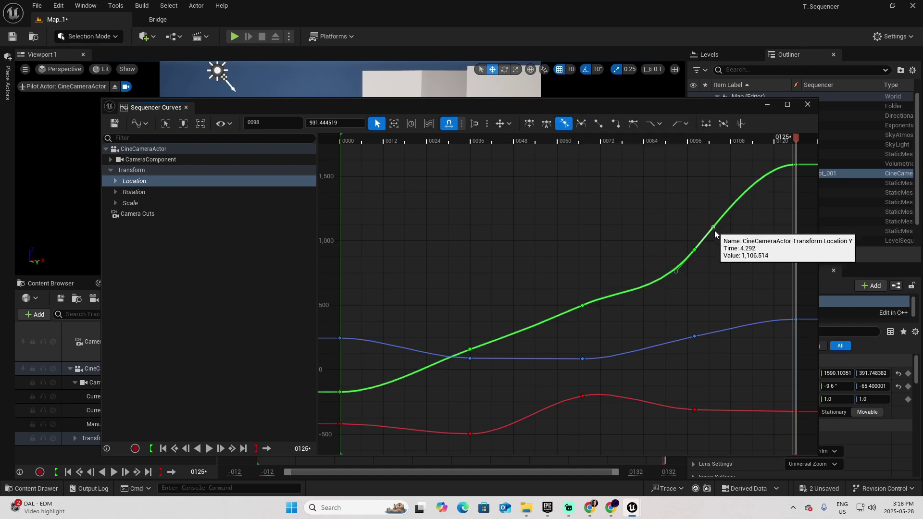
drag(714, 229, 722, 240)
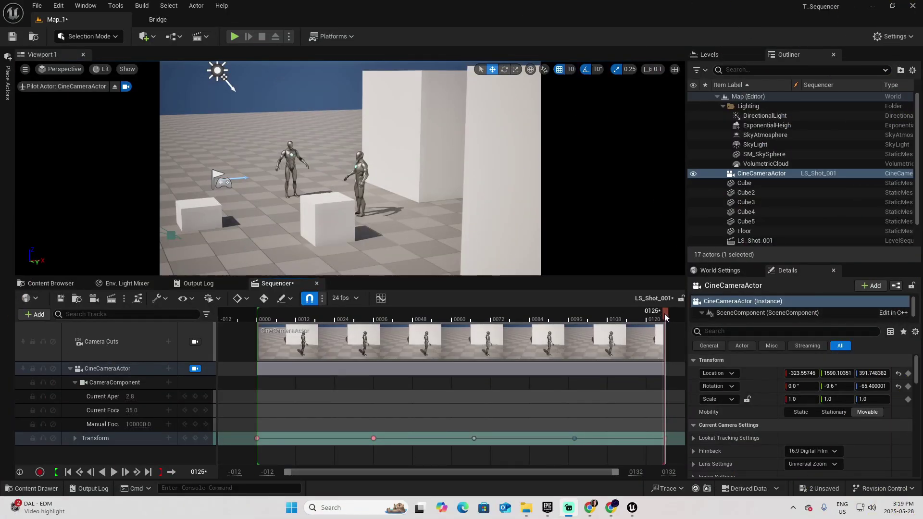
Rewind to frame 0000, select SKM_Manny in the viewport and save with Ctrl+S.
click(548, 319)
drag(530, 324, 259, 363)
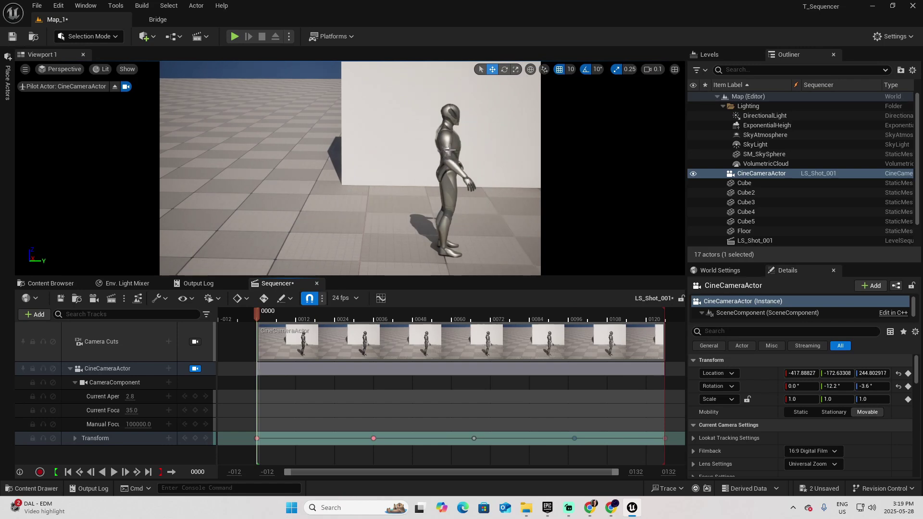
click(449, 150)
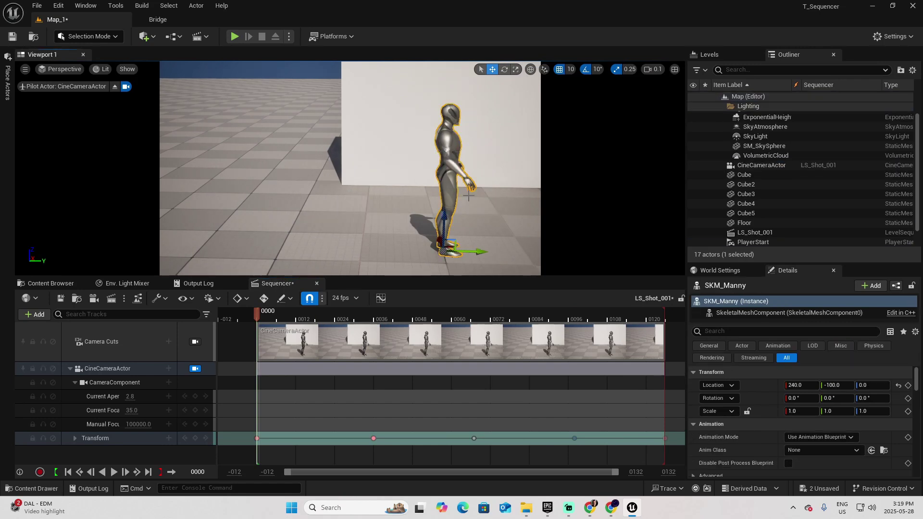
key(ctrl+s)
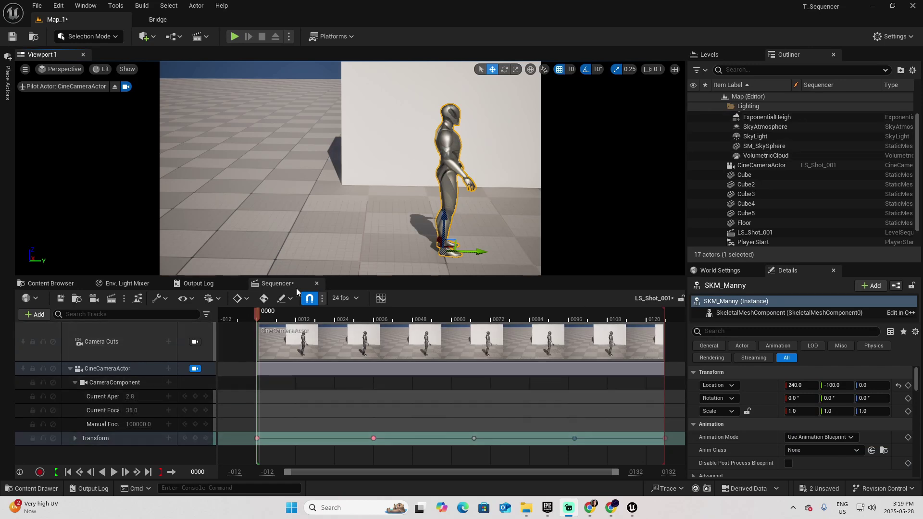
Collapse the CineCameraActor track, drag SKM_Manny from the Outliner into Sequencer and resize the panels.
click(71, 368)
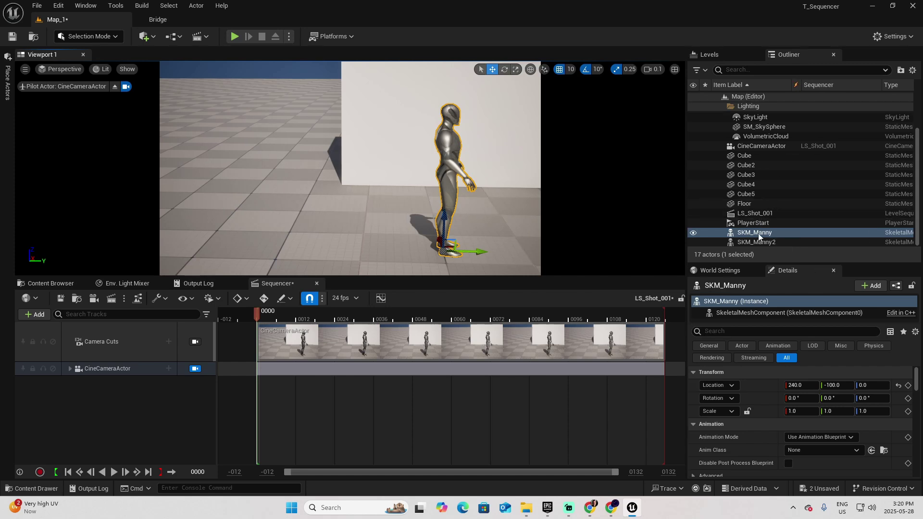
drag(753, 235, 114, 400)
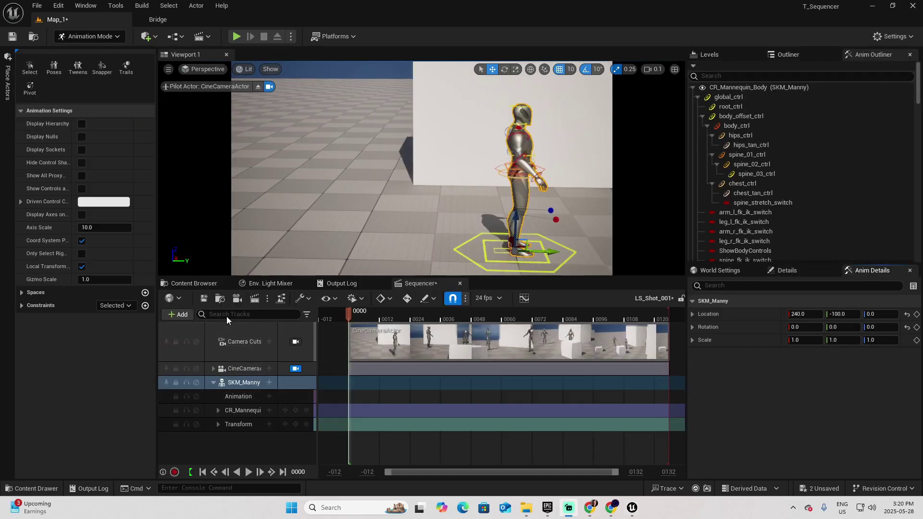
drag(156, 243, 122, 230)
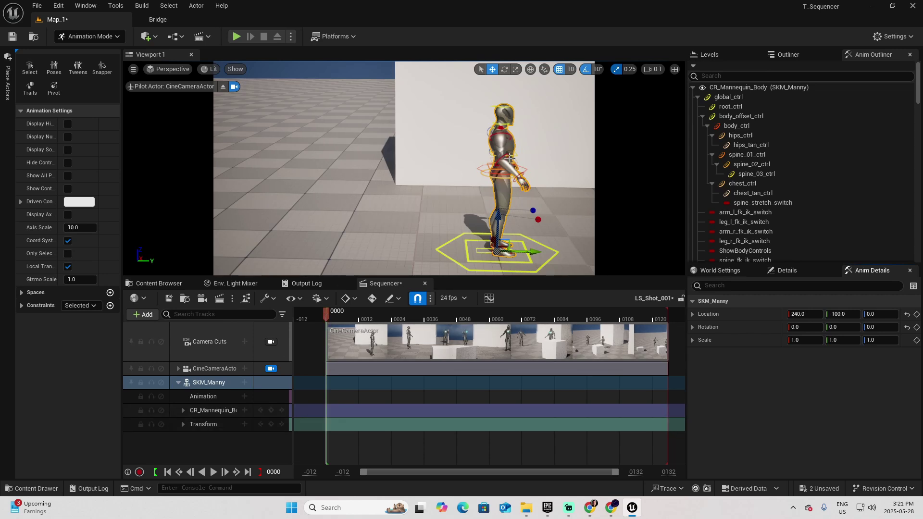
Key SKM_Manny at frame 0000, then move it along X to 240, 100, 0 and key at 0031.
click(271, 424)
drag(326, 313, 412, 315)
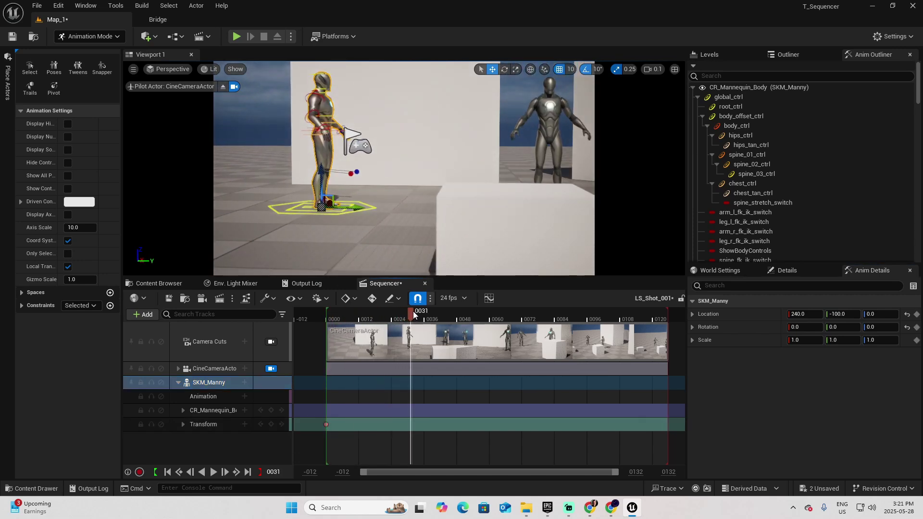
drag(363, 204, 516, 207)
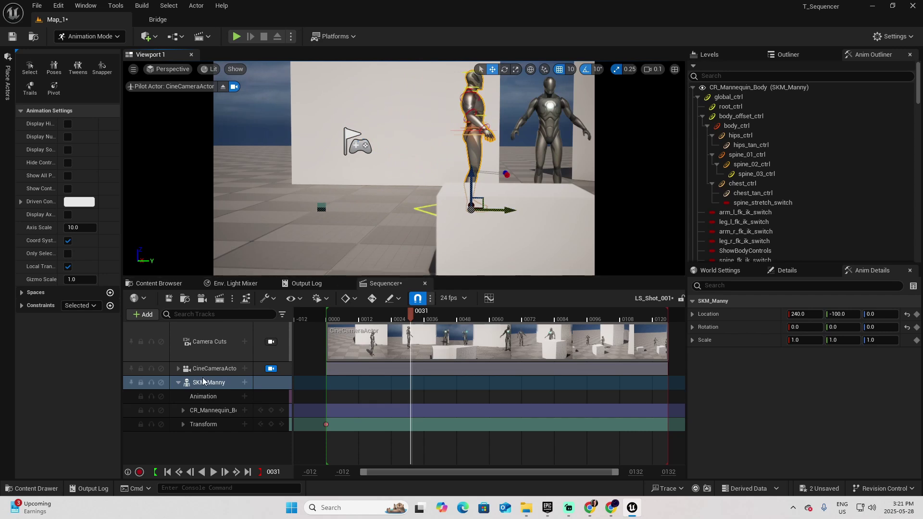
click(271, 424)
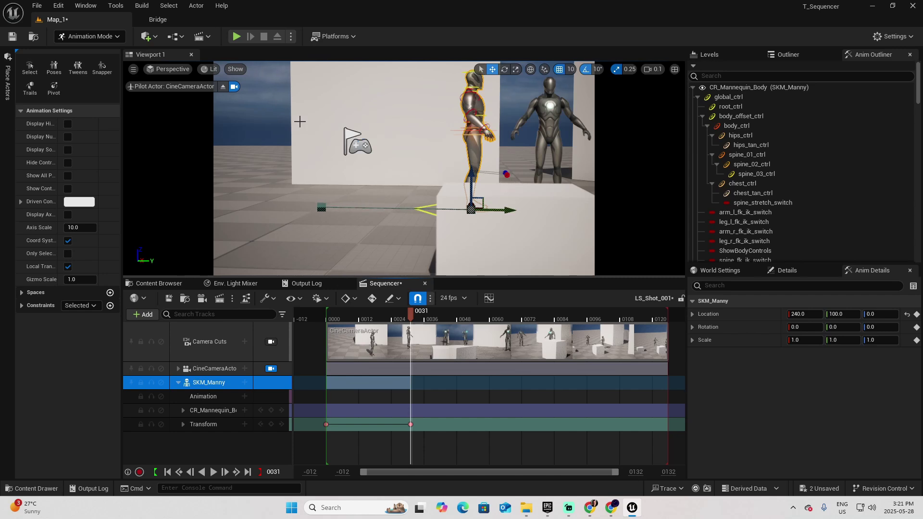
Leave the camera view, turn SKM_Manny about its vertical axis and key the rotation at 0031.
click(223, 88)
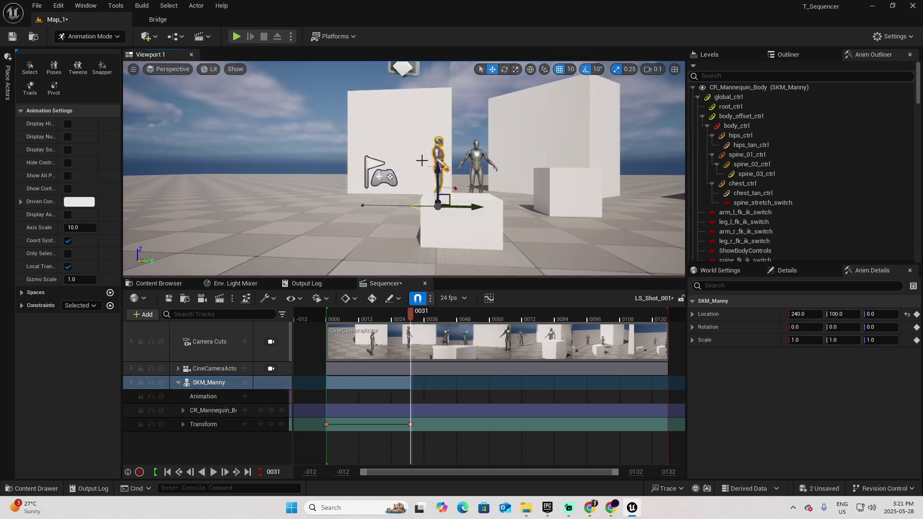
right_drag(404, 168, 354, 158)
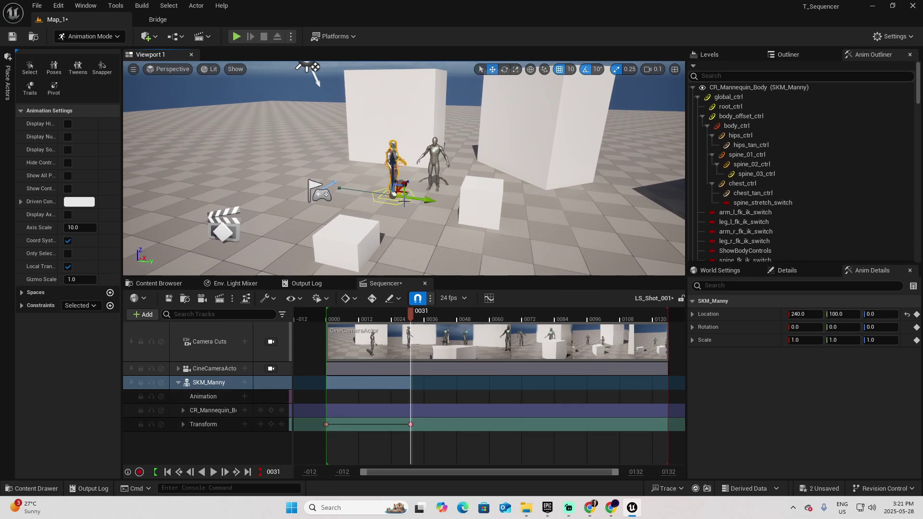
key(e)
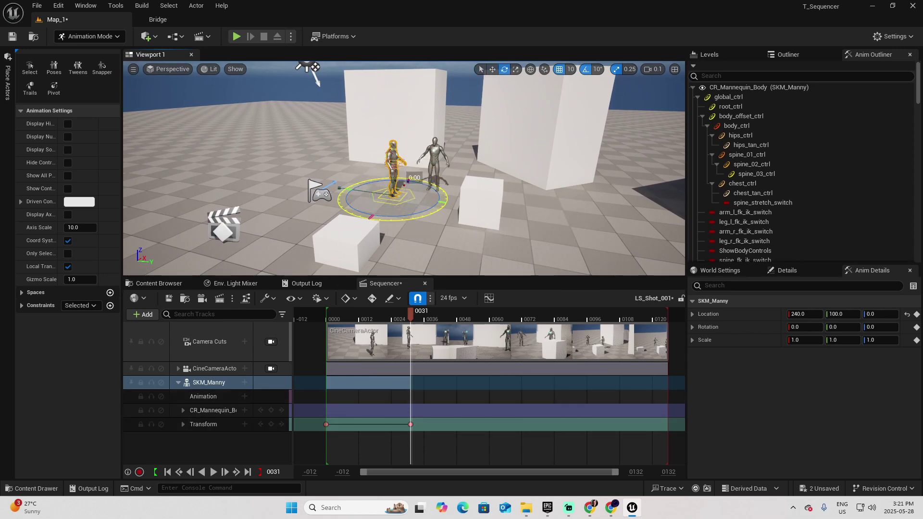
drag(438, 208, 433, 185)
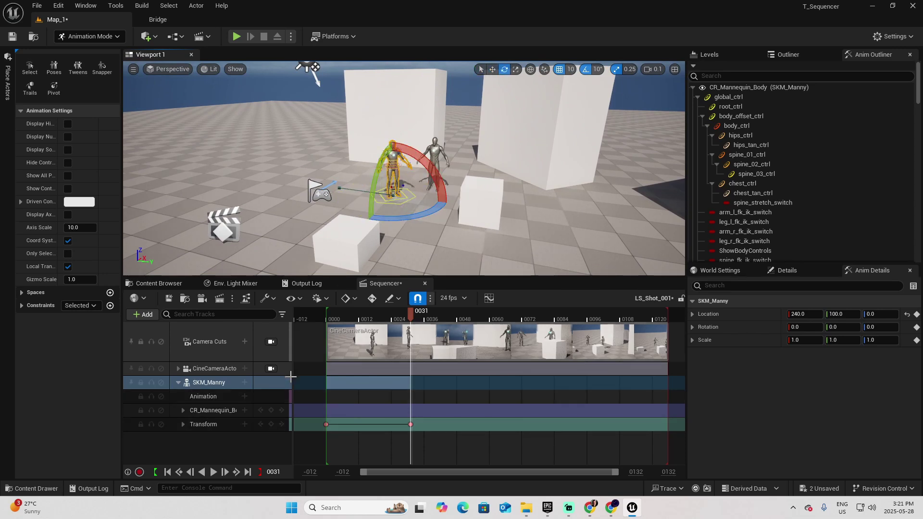
click(271, 425)
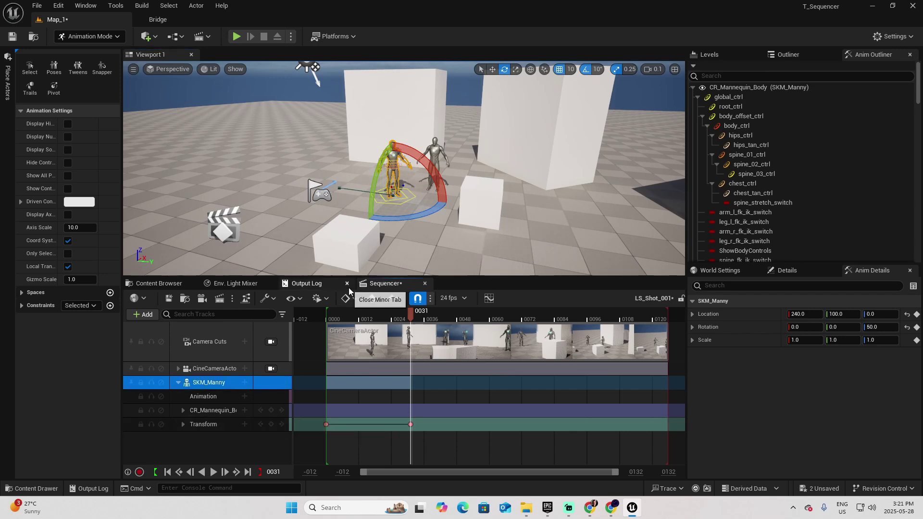
Move SKM_Manny to -10, 320, 0 at frame 0072 and key its Transform.
click(404, 315)
mouse_move(404, 315)
mouse_down()
mouse_move(356, 325)
mouse_move(412, 331)
mouse_up()
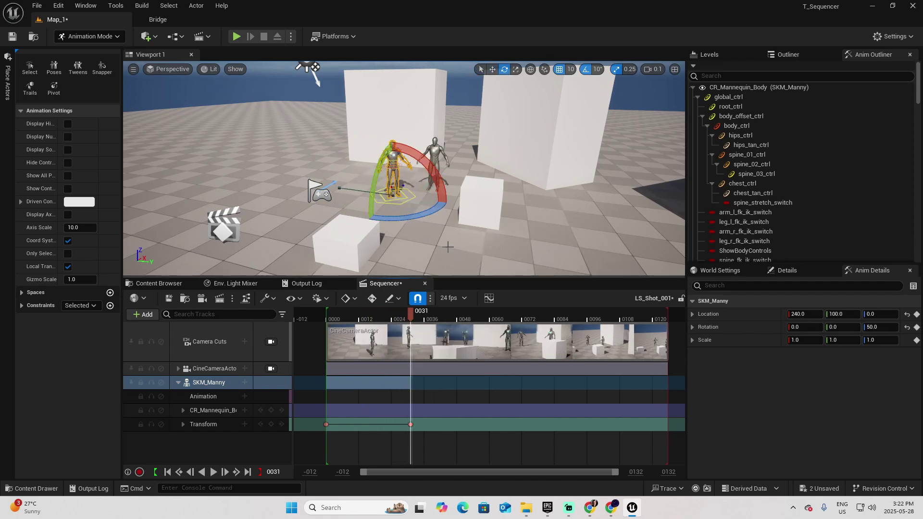
key(w)
drag(412, 315, 525, 331)
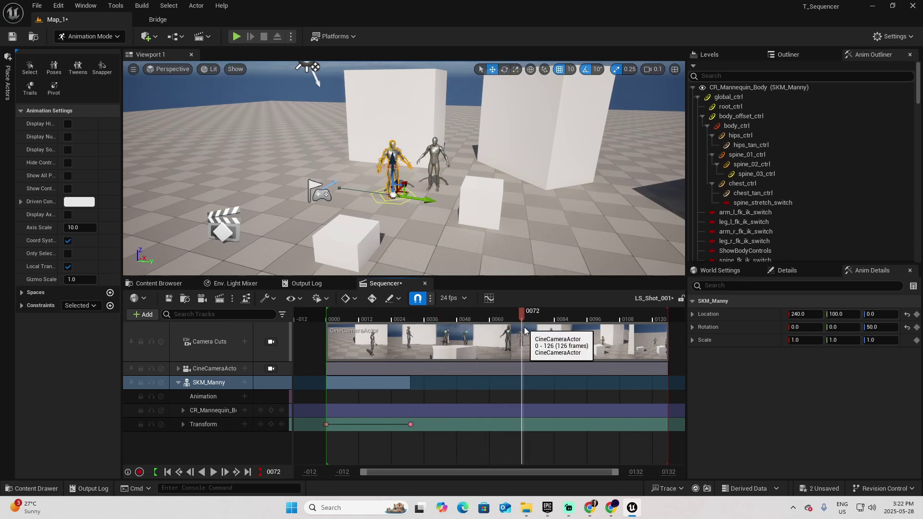
drag(409, 194, 466, 249)
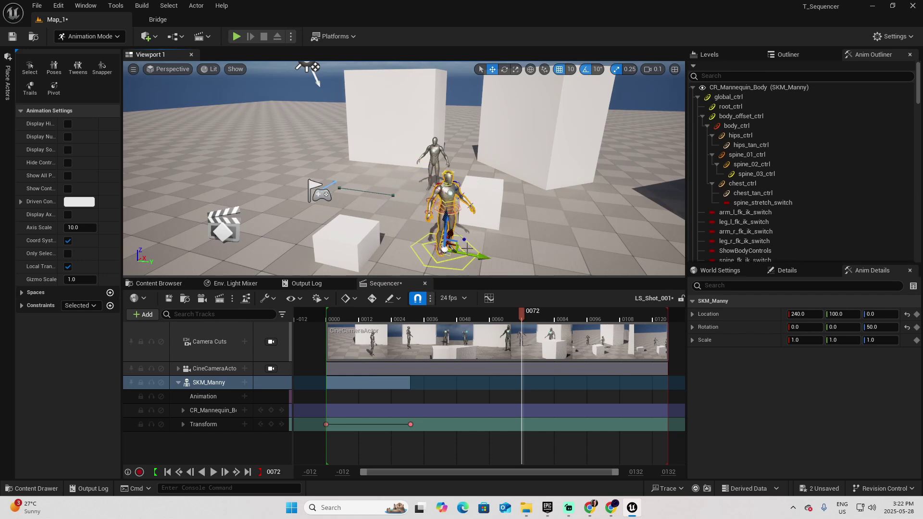
click(271, 425)
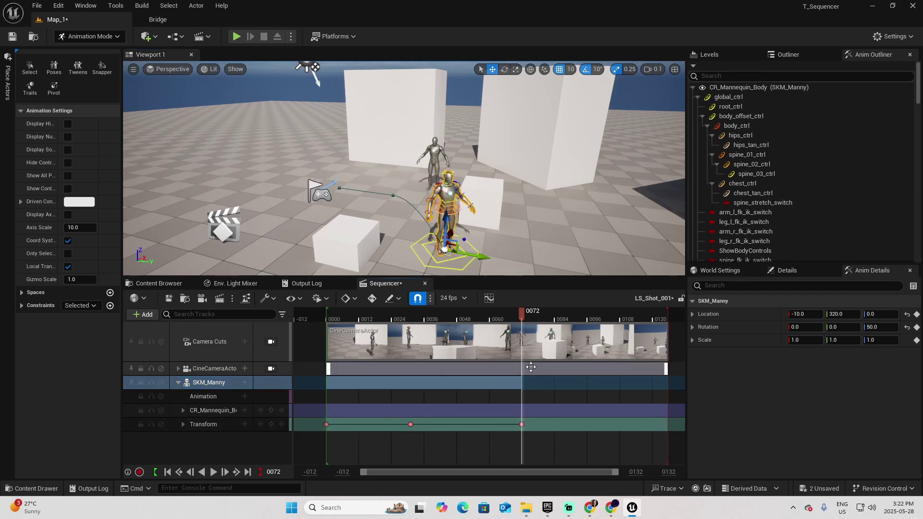
At frame 0102, move SKM_Manny to 160, 580, 0, turn it to yaw -70, and key its Transform.
drag(522, 313, 605, 325)
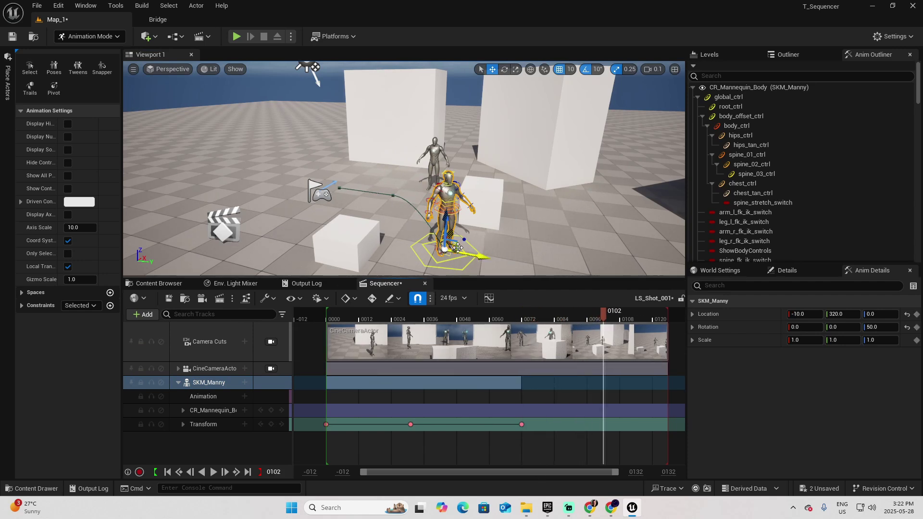
right_drag(464, 250, 438, 262)
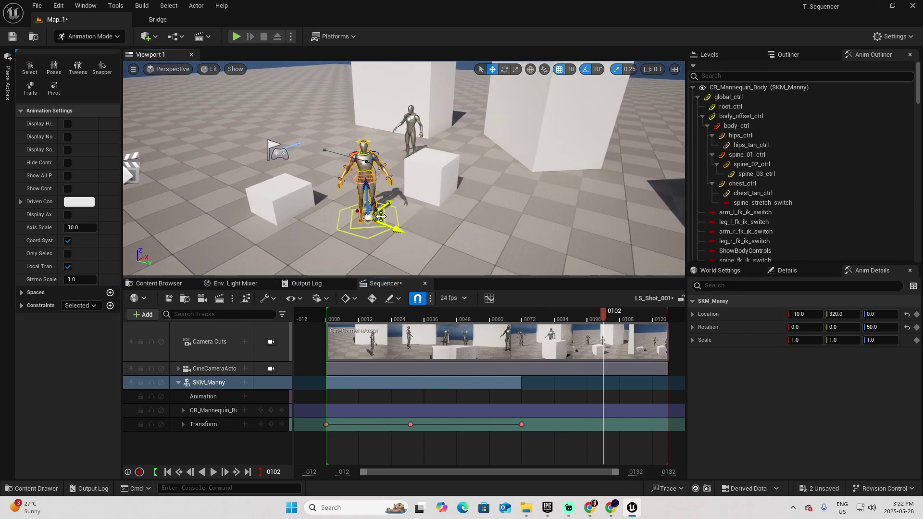
drag(370, 220, 513, 222)
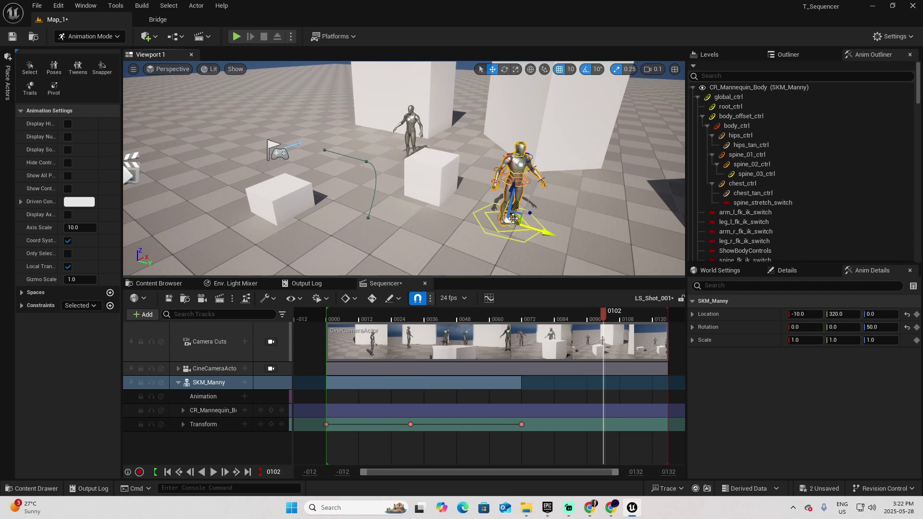
key(e)
drag(534, 252, 452, 231)
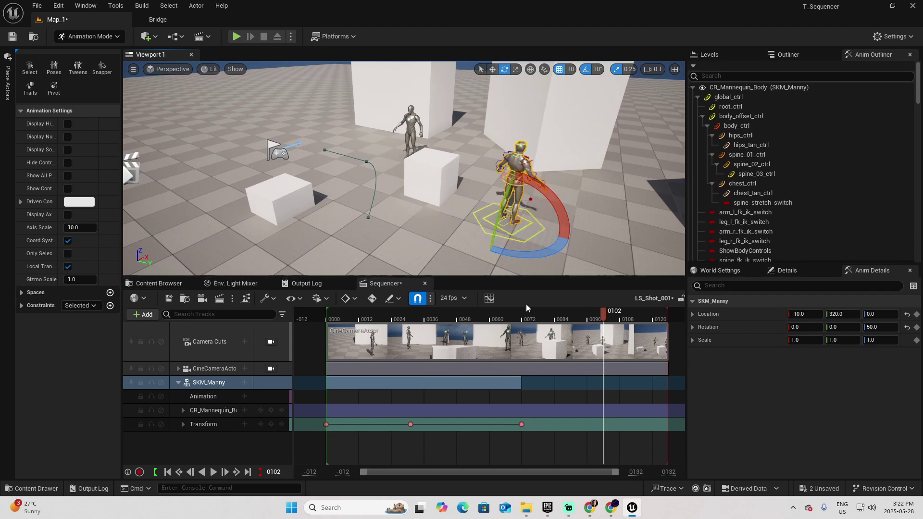
click(272, 424)
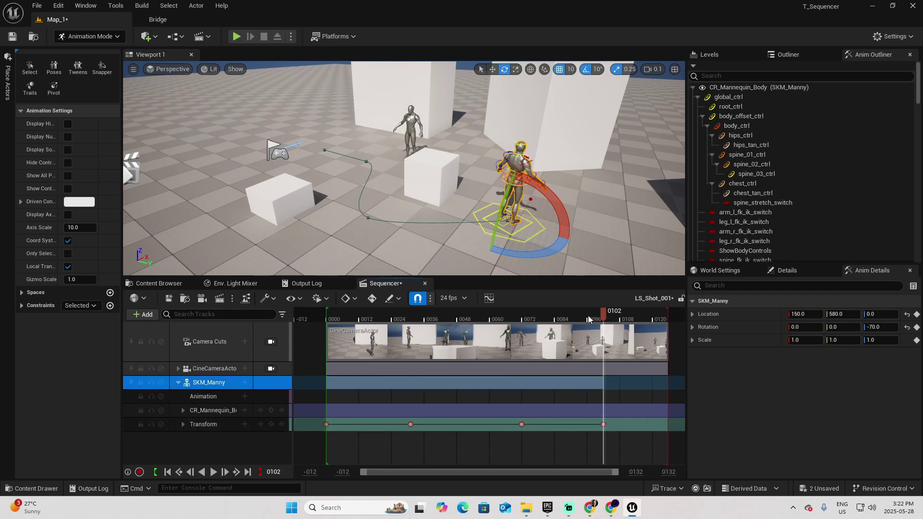
drag(605, 316, 653, 370)
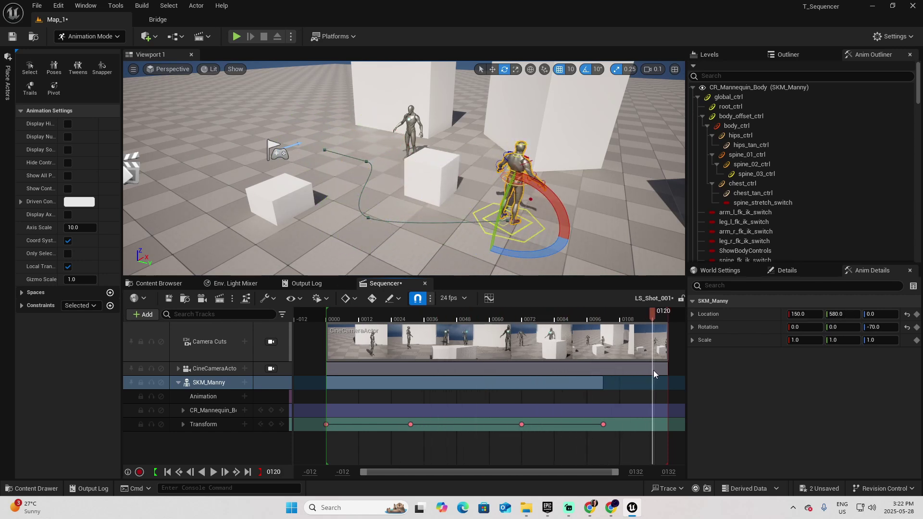
Pilot the CineCameraActor in the viewport and play LS_Shot_001 from frame 0000.
click(174, 72)
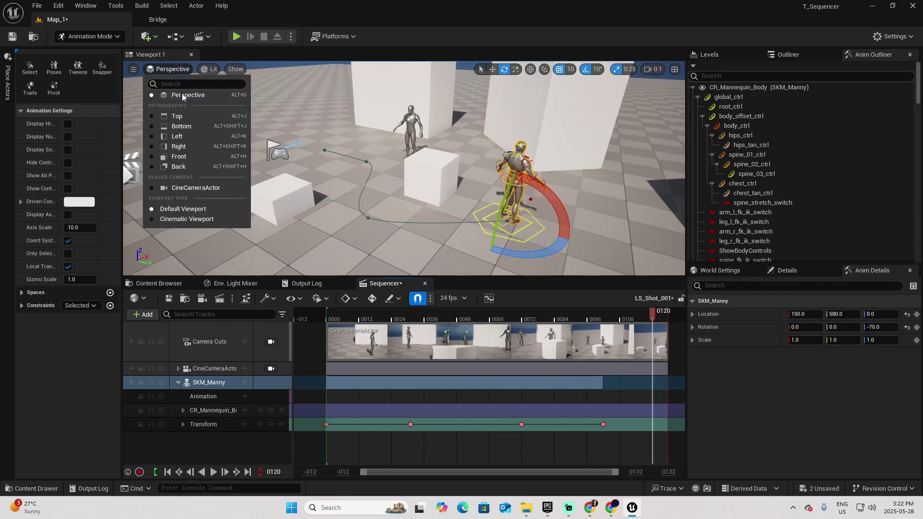
click(204, 189)
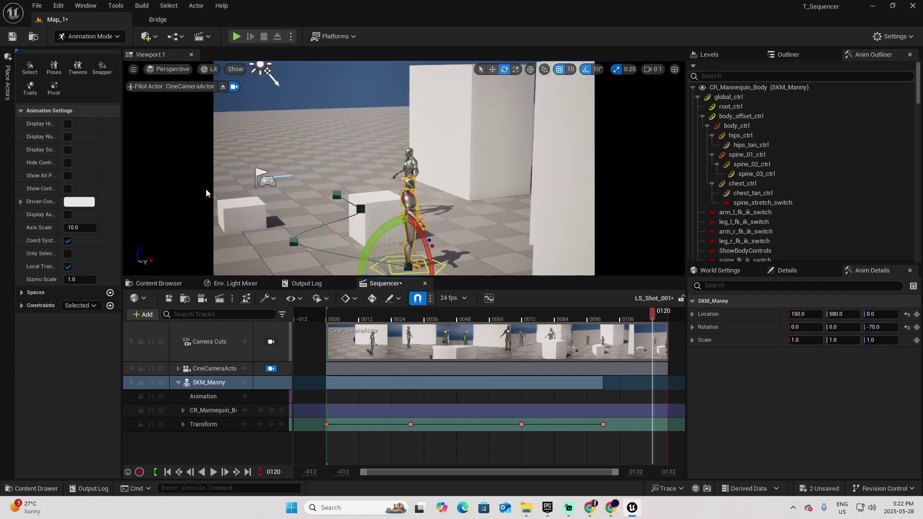
drag(652, 312, 372, 313)
drag(360, 352, 327, 354)
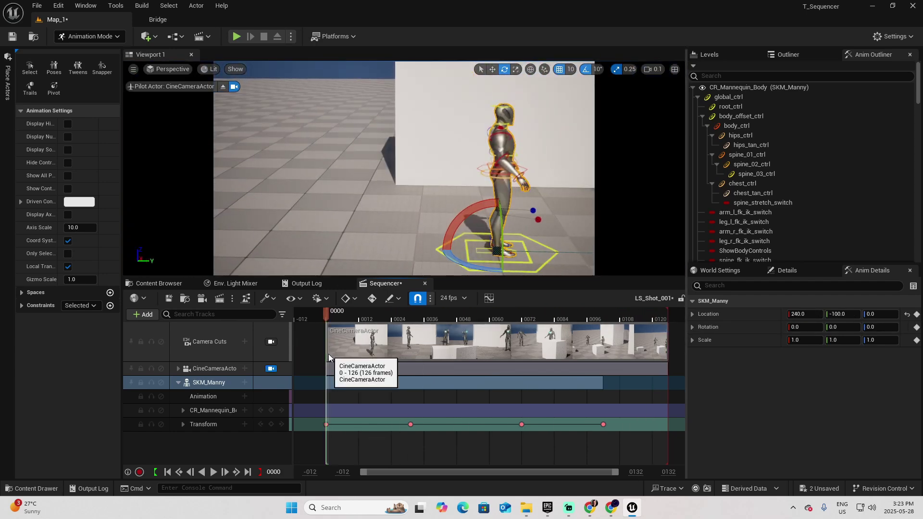
click(429, 383)
key(space)
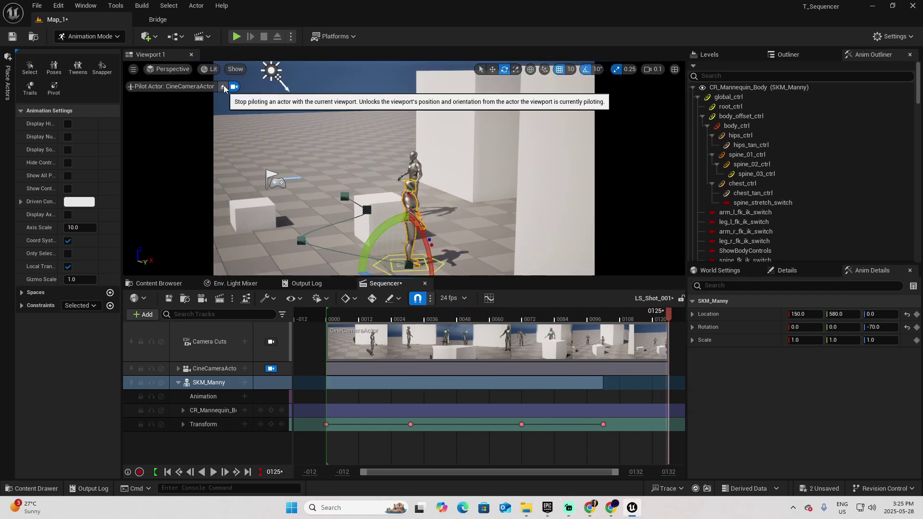
Stop piloting, select the CineCameraActor, and filter its Details for 'camera sett'.
click(223, 87)
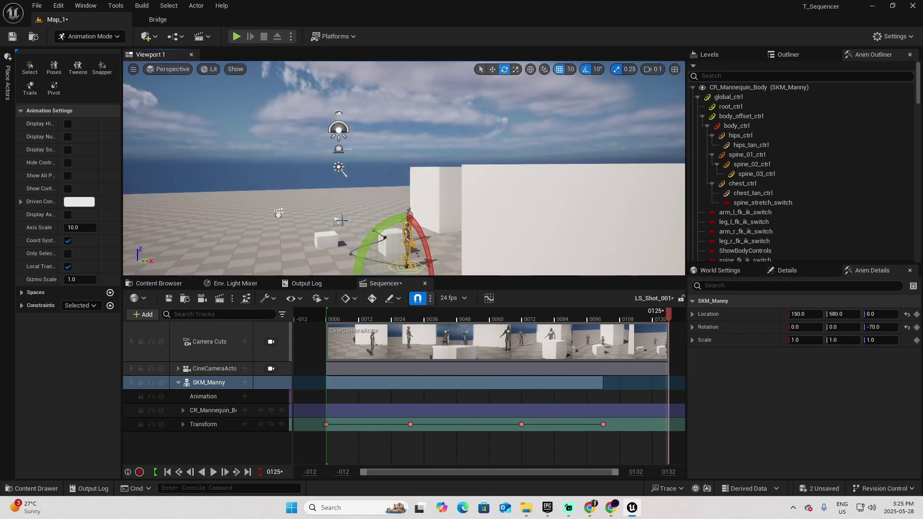
click(532, 332)
key(Up)
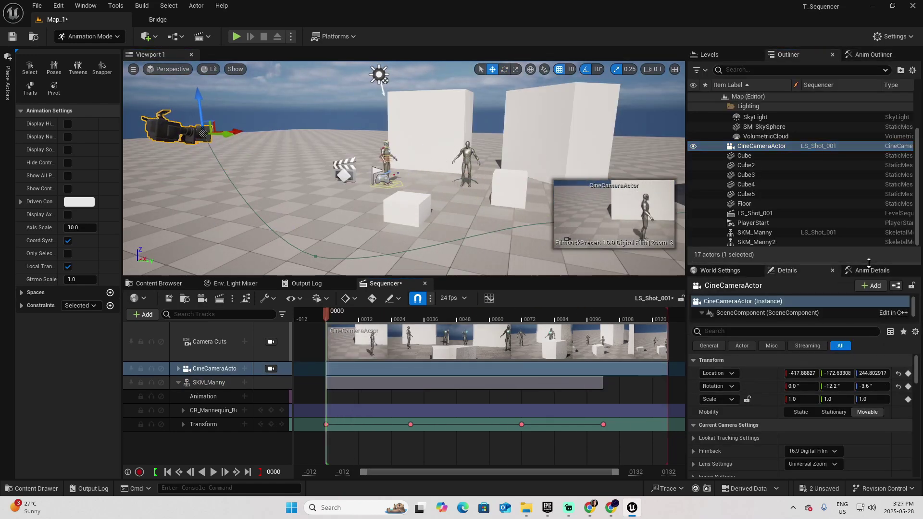
drag(856, 263, 855, 224)
click(725, 299)
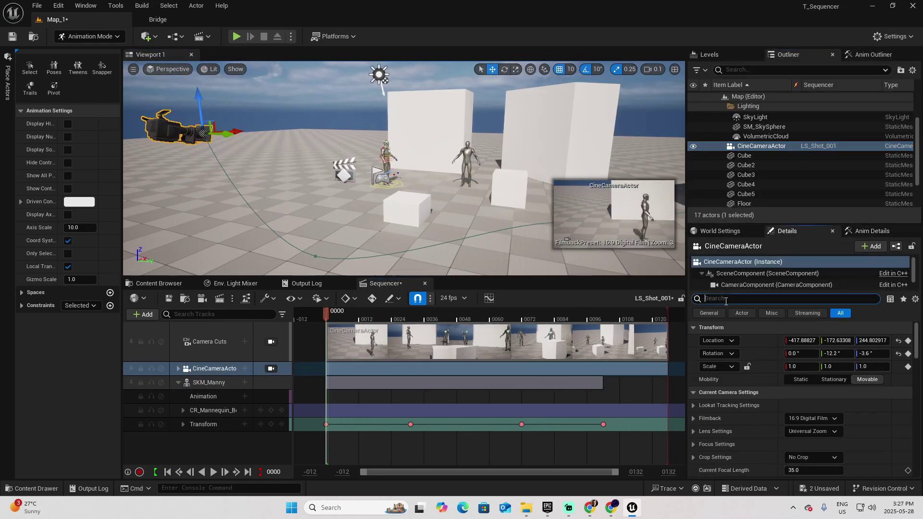
text(camera sett)
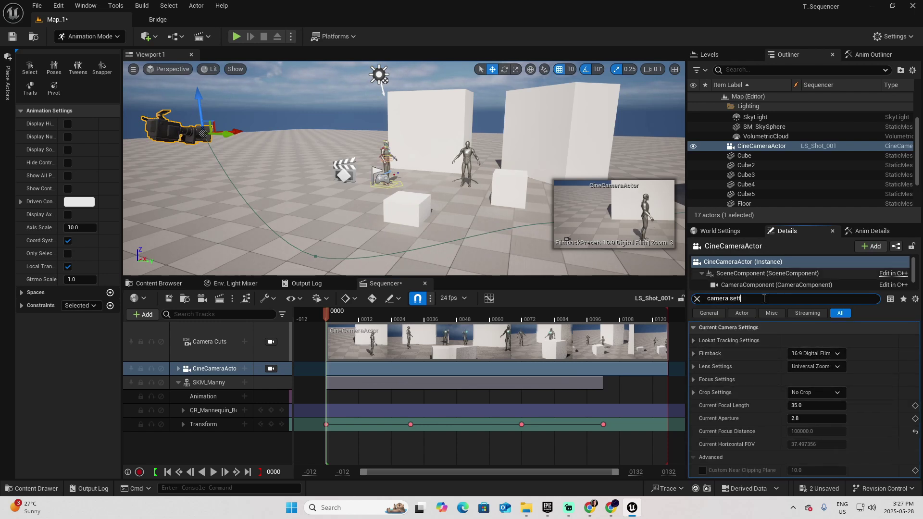
Set the camera's Filmback to 16:9 DSLR and Current Focal Length to 40.
click(841, 354)
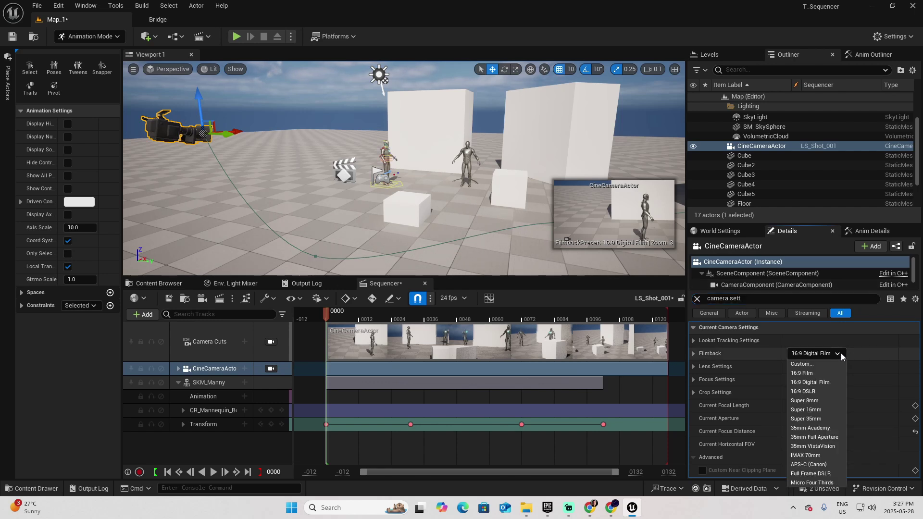
click(815, 391)
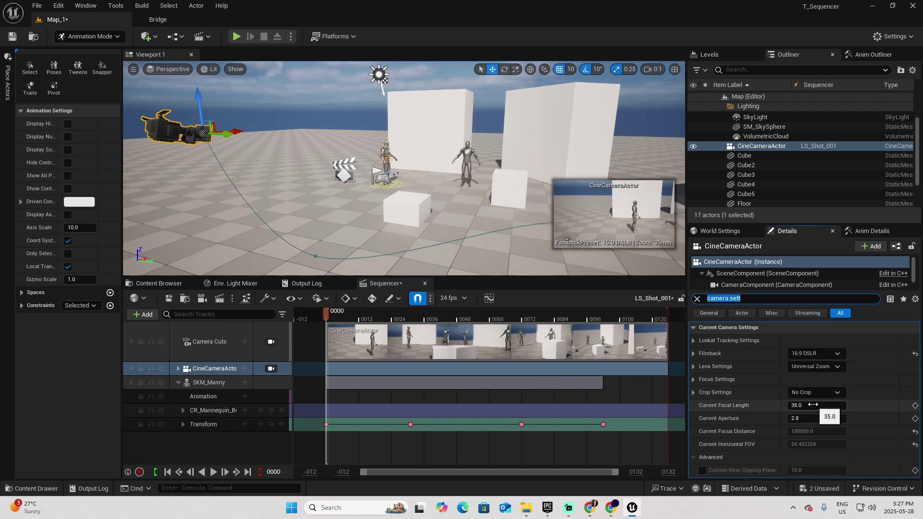
click(813, 404)
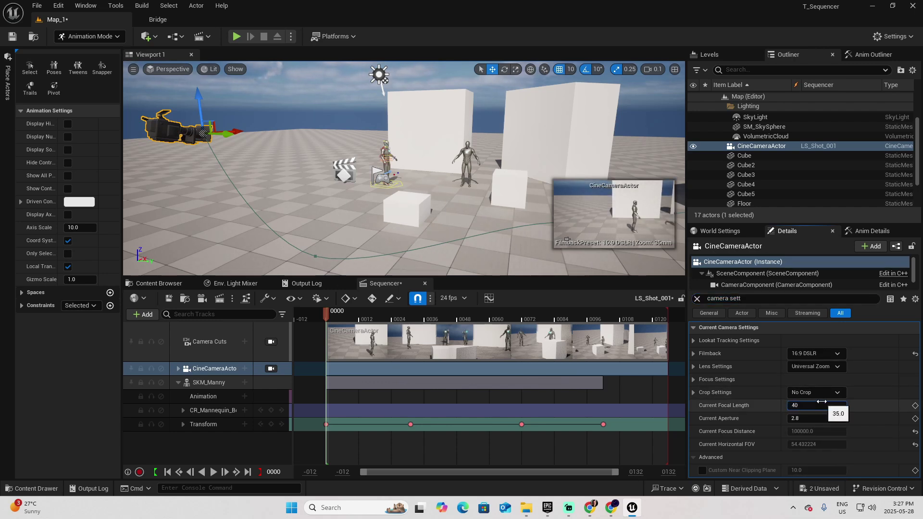
text(40)
key(Return)
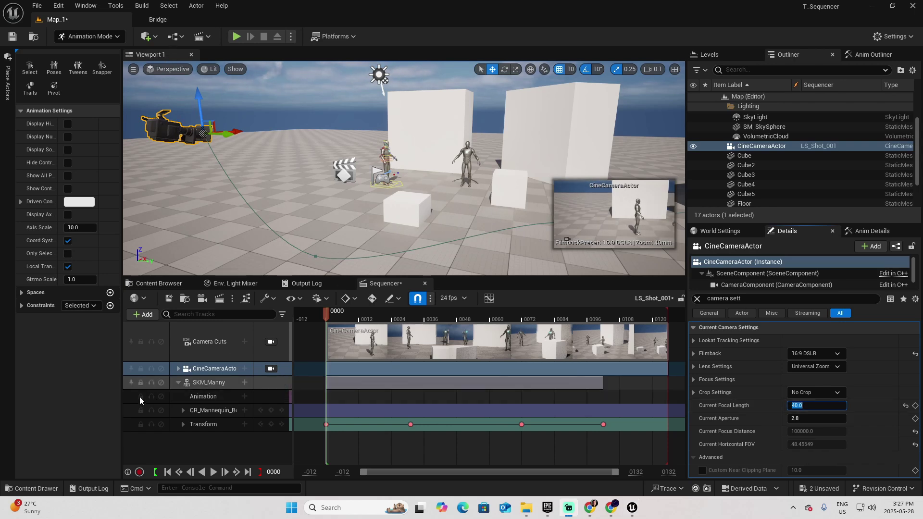
click(178, 382)
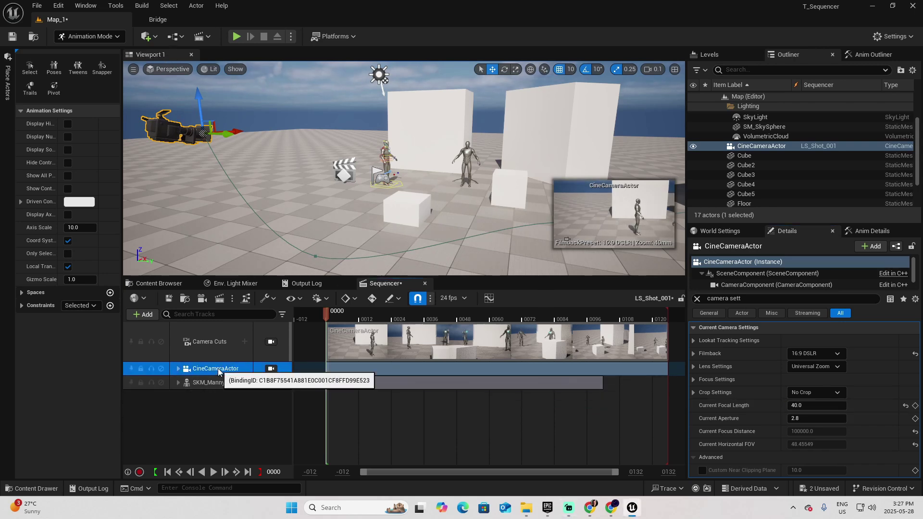
Expand the CineCameraActor track in Sequencer and pilot the CineCameraActor in the viewport.
click(178, 368)
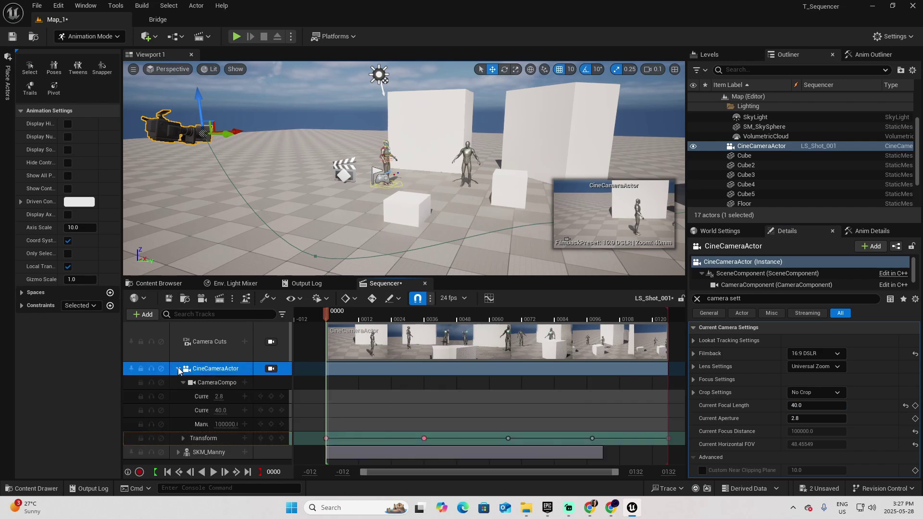
click(166, 68)
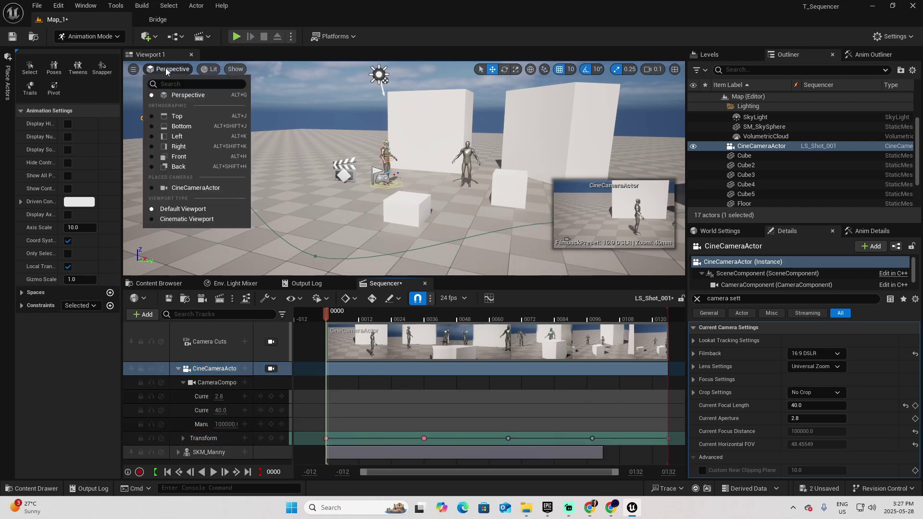
click(202, 187)
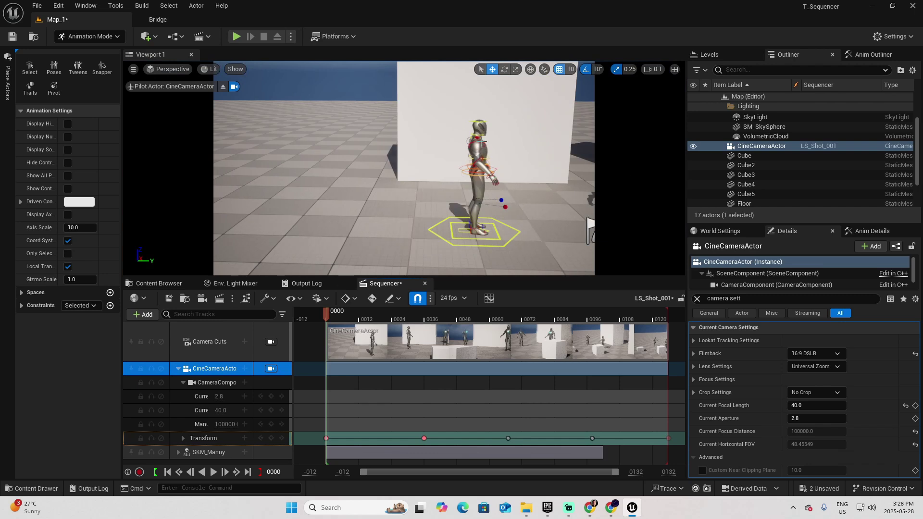
Sample focus from the character and key Manual Focus Distance 632.186401 cm at frame 0000.
click(694, 379)
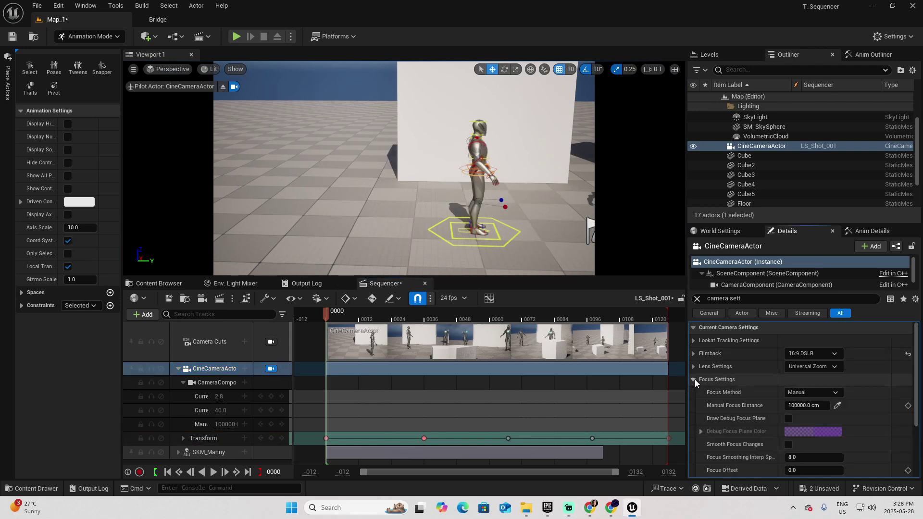
click(837, 407)
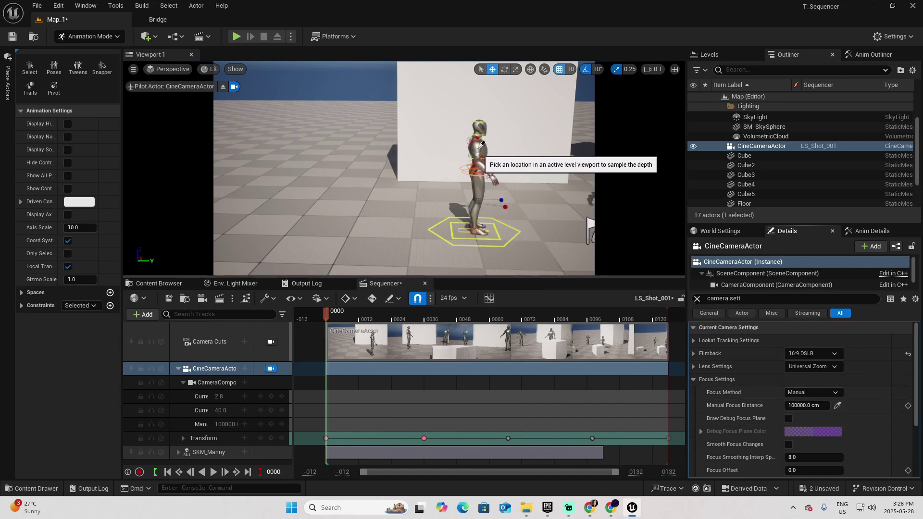
click(478, 146)
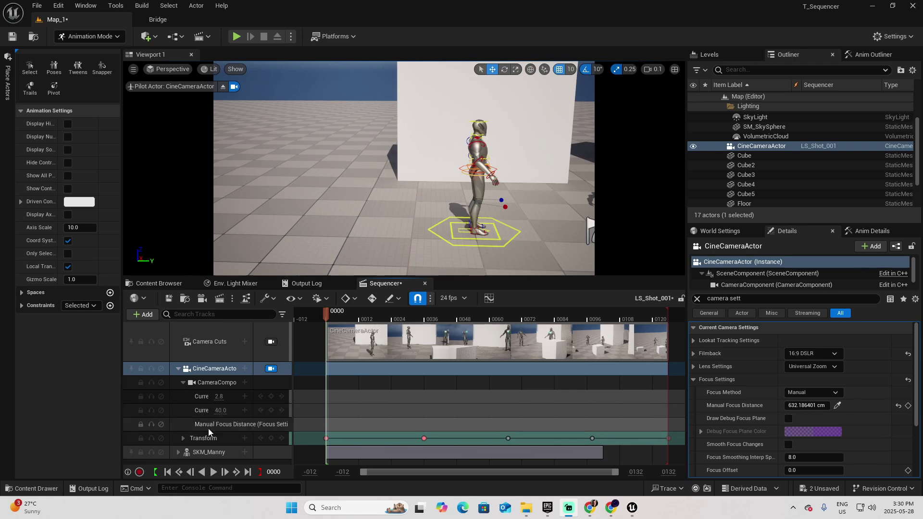
click(271, 424)
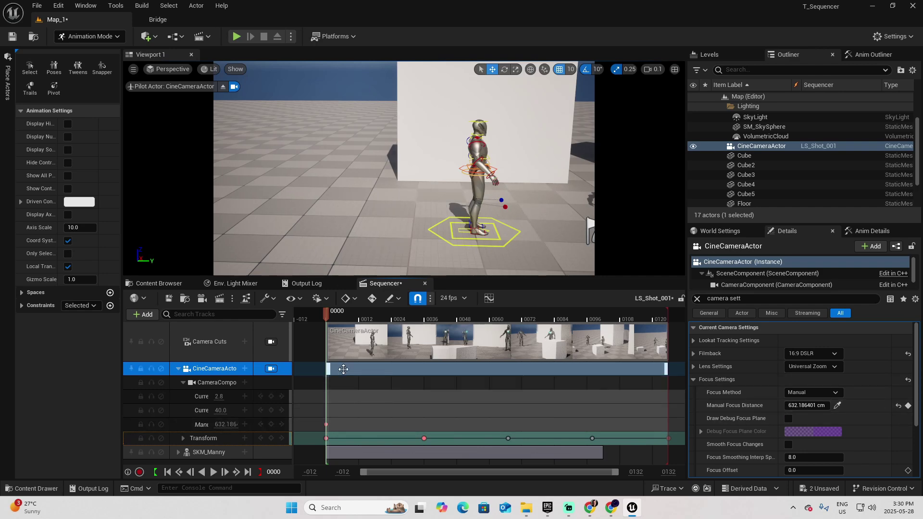
At frame 0126, sample focus on the character, key 1536.703613 cm, then scrub back to check.
drag(326, 314, 666, 334)
key(Right)
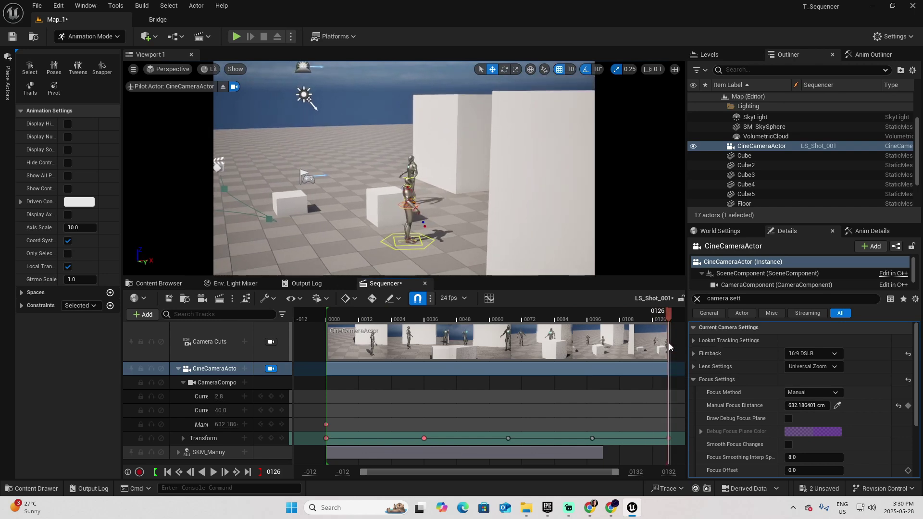
click(837, 405)
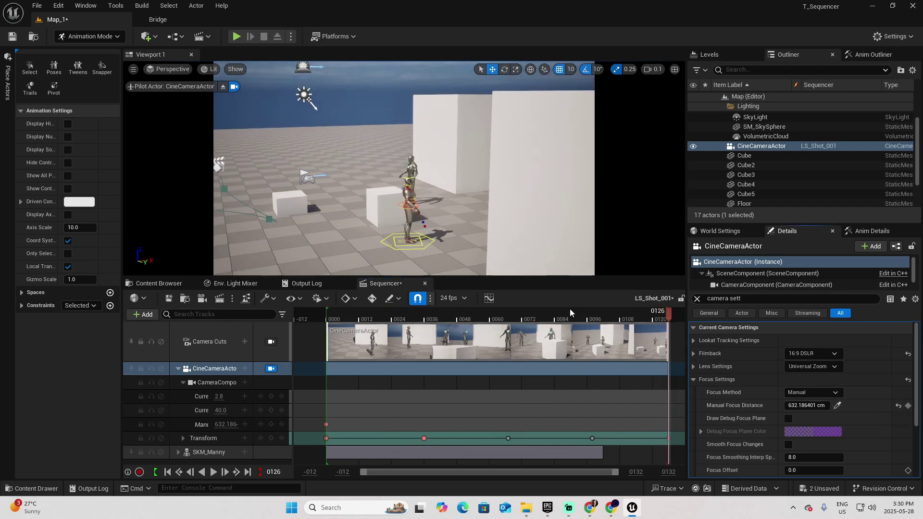
click(413, 163)
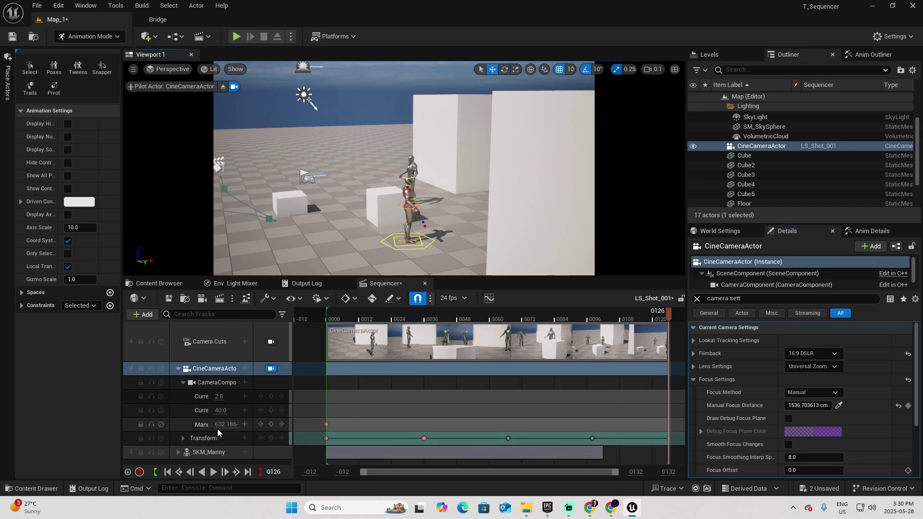
click(271, 427)
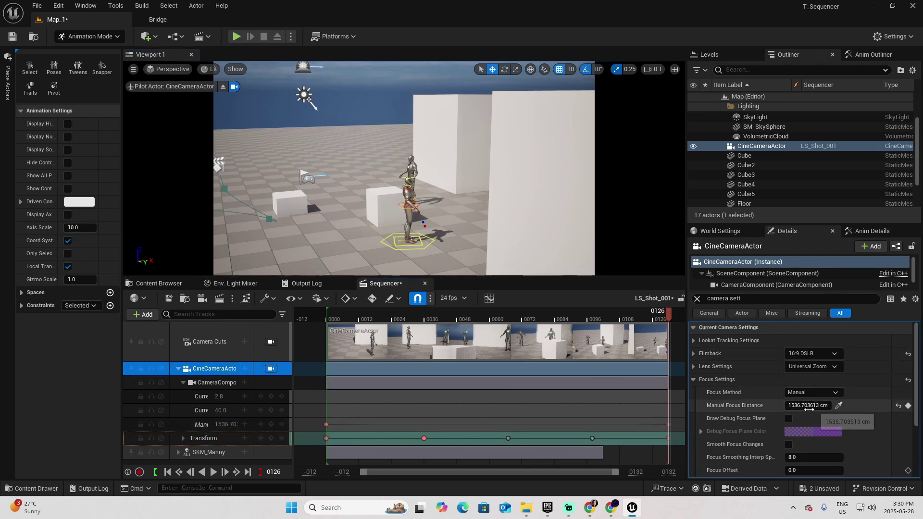
mouse_move(666, 314)
mouse_down()
mouse_move(366, 315)
mouse_move(669, 314)
mouse_up()
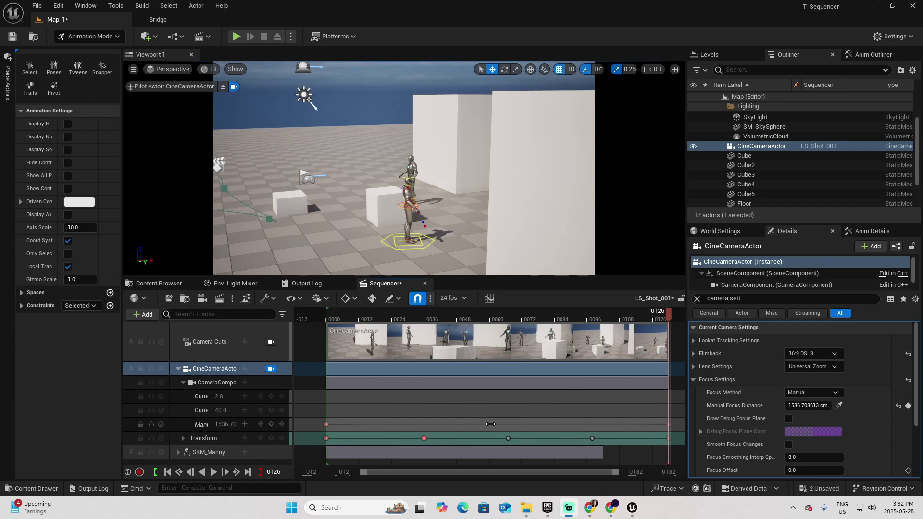
Open Render Movie Settings and set Image Output Format to Image Sequence (png).
click(388, 18)
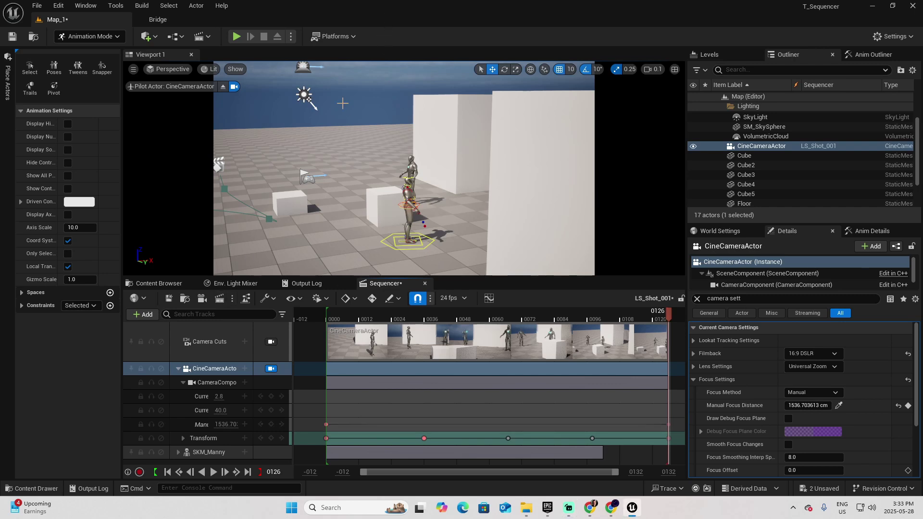
click(220, 299)
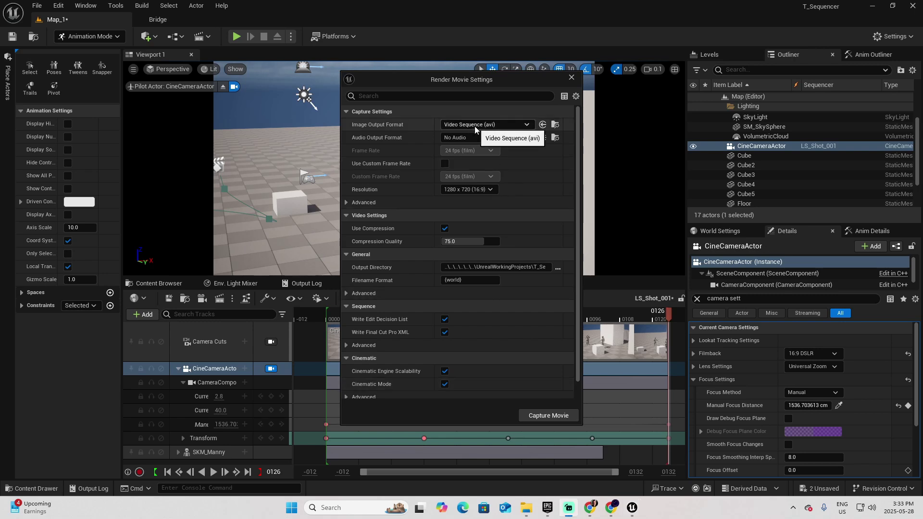
click(526, 126)
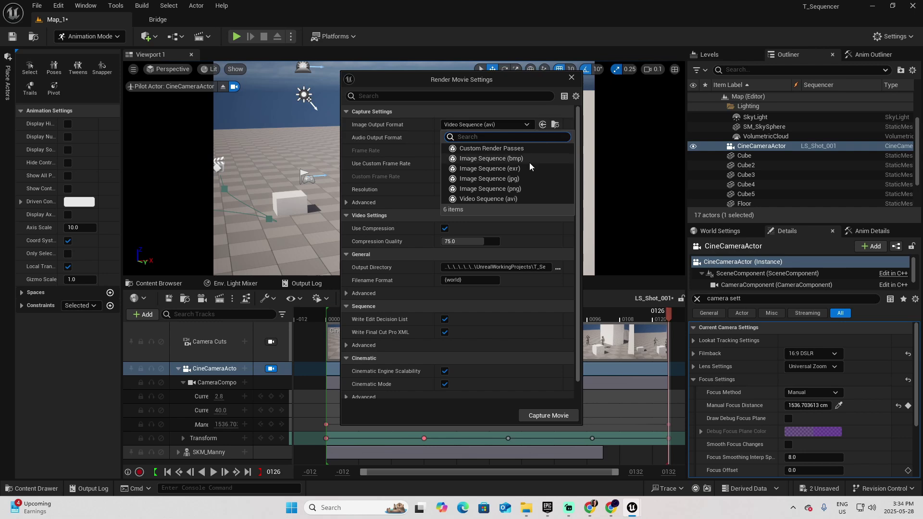
click(514, 190)
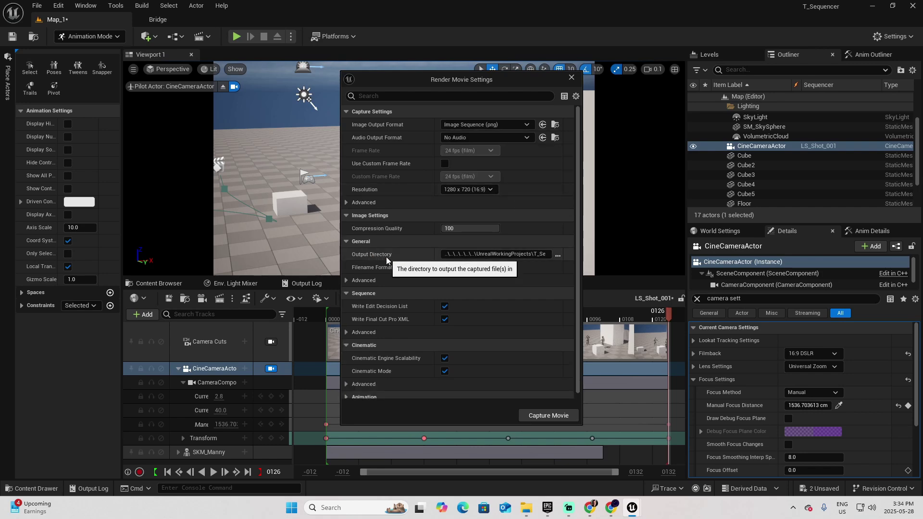
Make a new Recordings folder in T_Sequencer and choose it as the Output Directory.
click(558, 256)
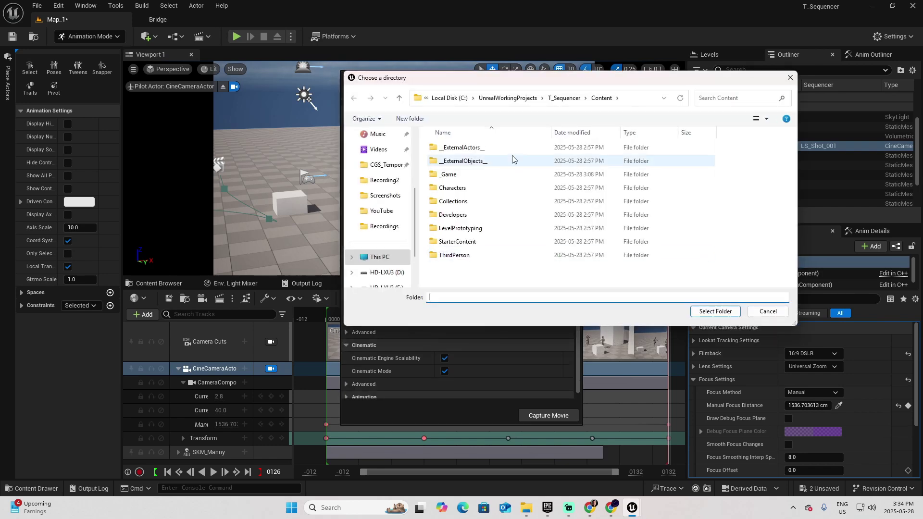
click(564, 100)
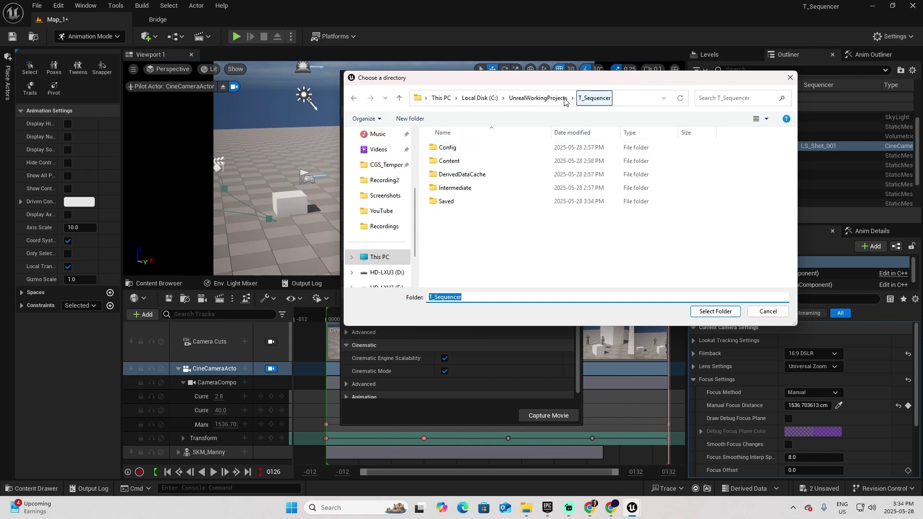
right_click(448, 232)
mouse_move(487, 261)
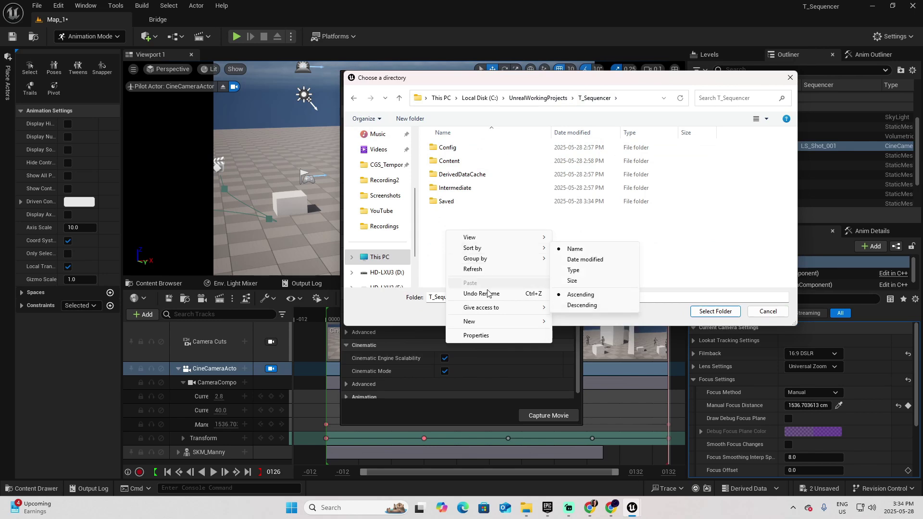
mouse_move(504, 322)
click(570, 324)
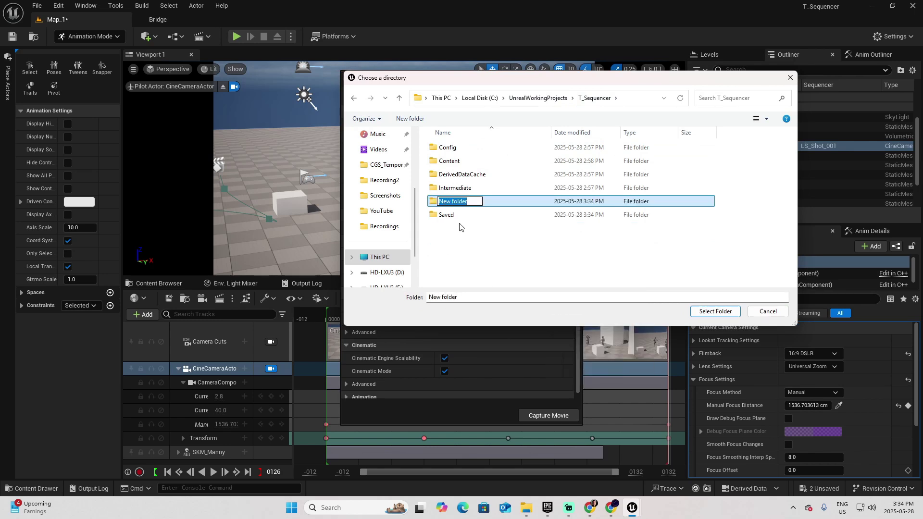
text(Recordings)
key(Return)
double_click(464, 202)
click(716, 311)
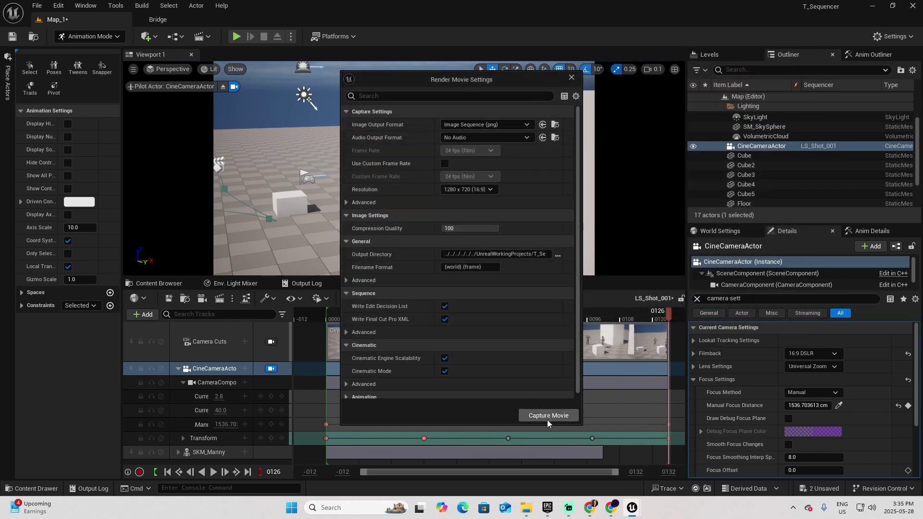
Capture the movie after saving LS_Shot_001 and Map_1, then show Content in Explorer.
click(547, 416)
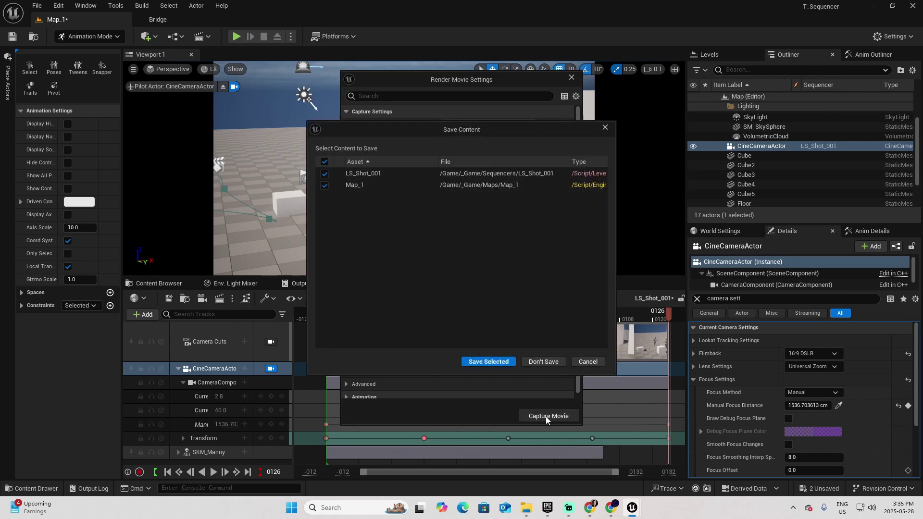
click(487, 361)
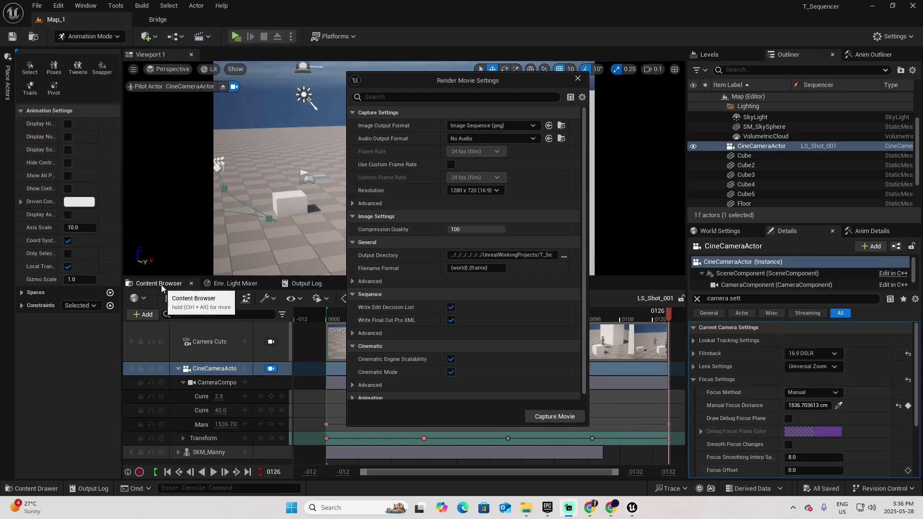
click(160, 285)
right_click(166, 353)
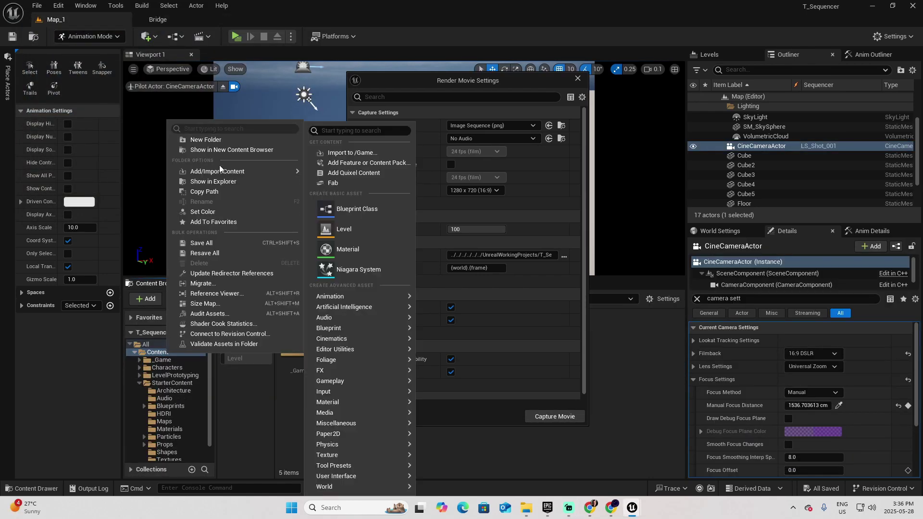
click(211, 182)
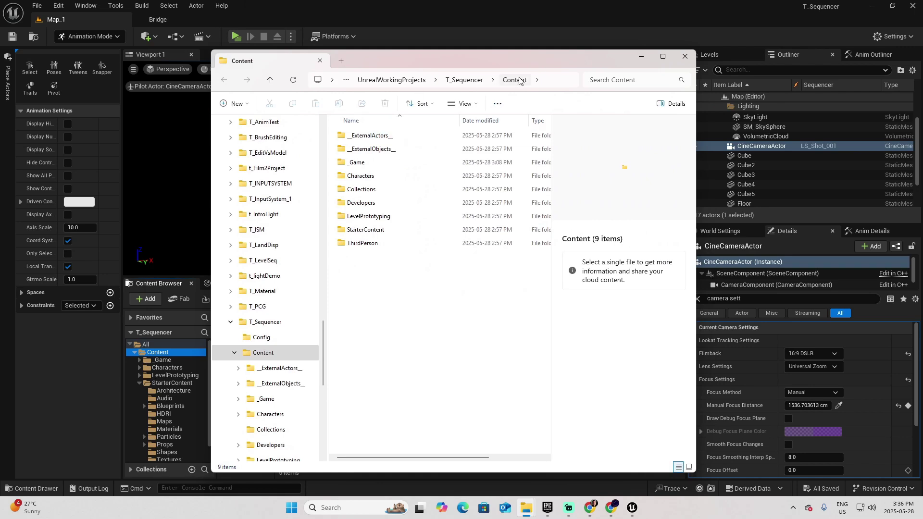
Open T_Sequencer's Recordings folder to check the 126 PNG frames, then move the window aside.
click(464, 80)
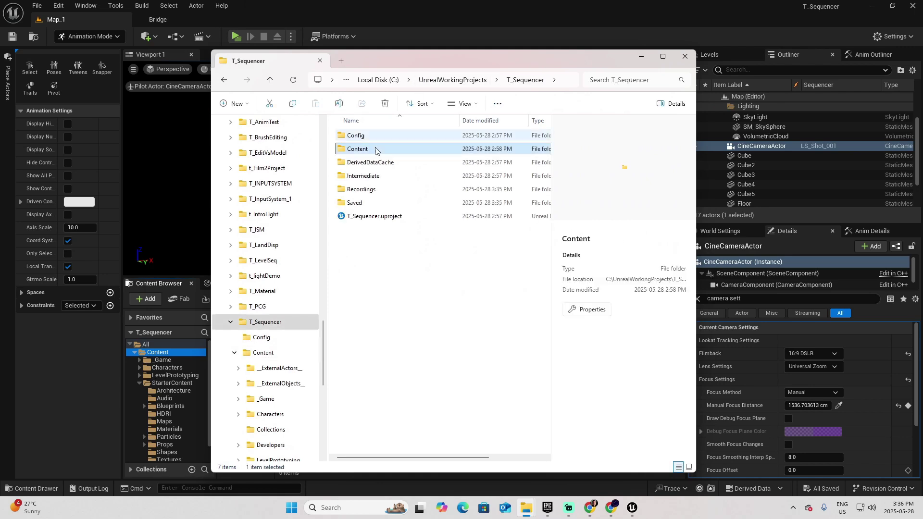
double_click(357, 190)
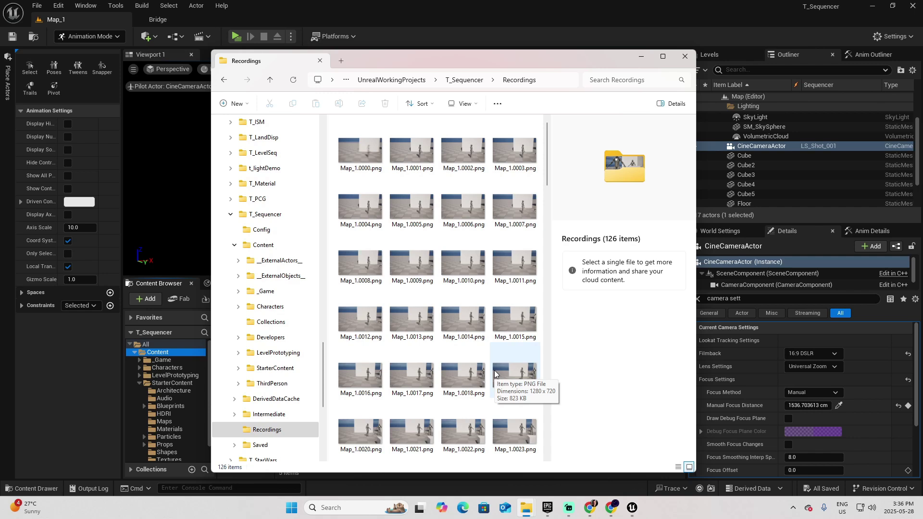
drag(448, 58, 642, 48)
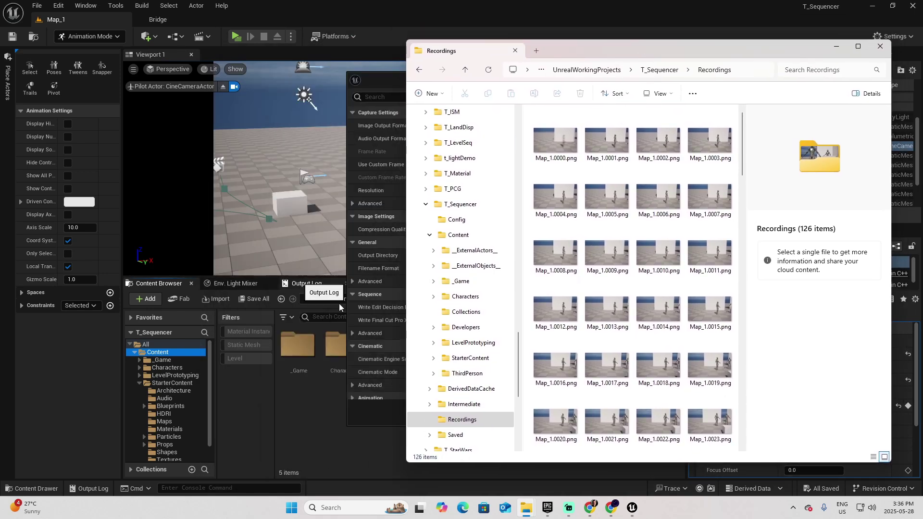
Capture LS_Shot_001 as a Video Sequence (avi) into the Recordings folder.
key(alt+Tab)
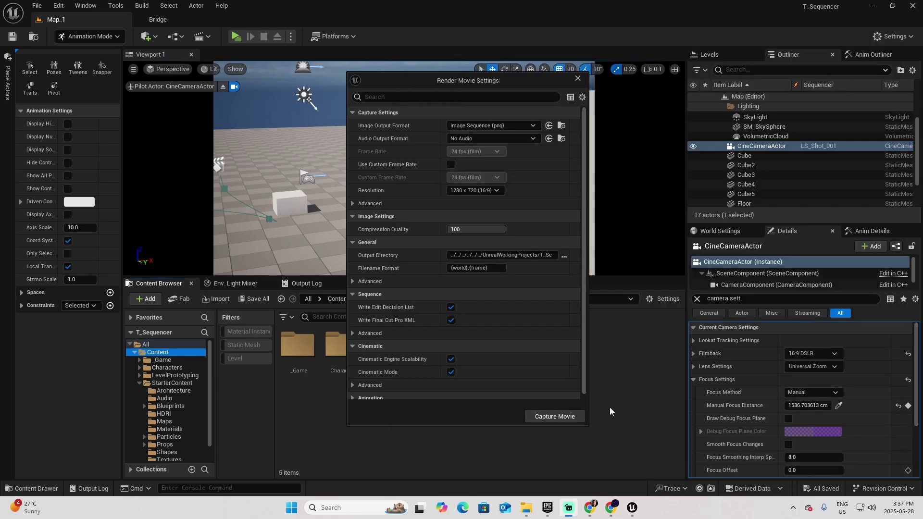
click(503, 125)
click(481, 216)
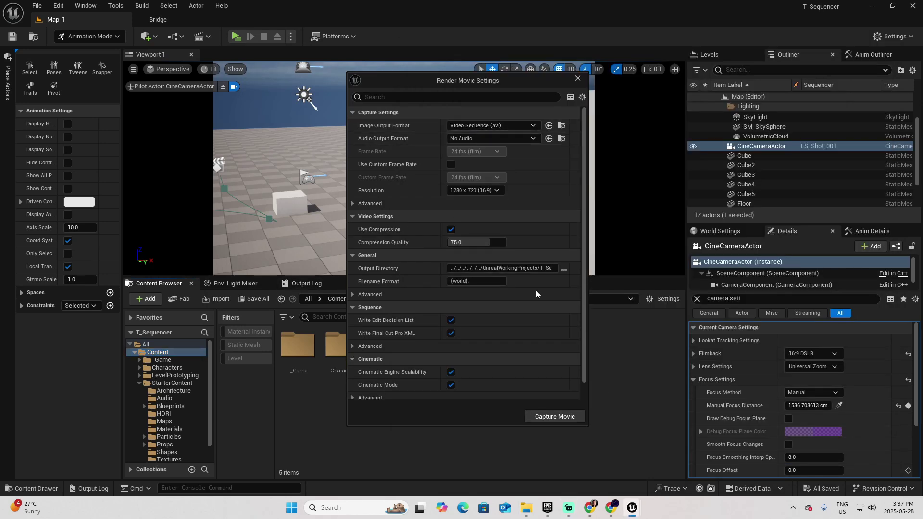
click(565, 268)
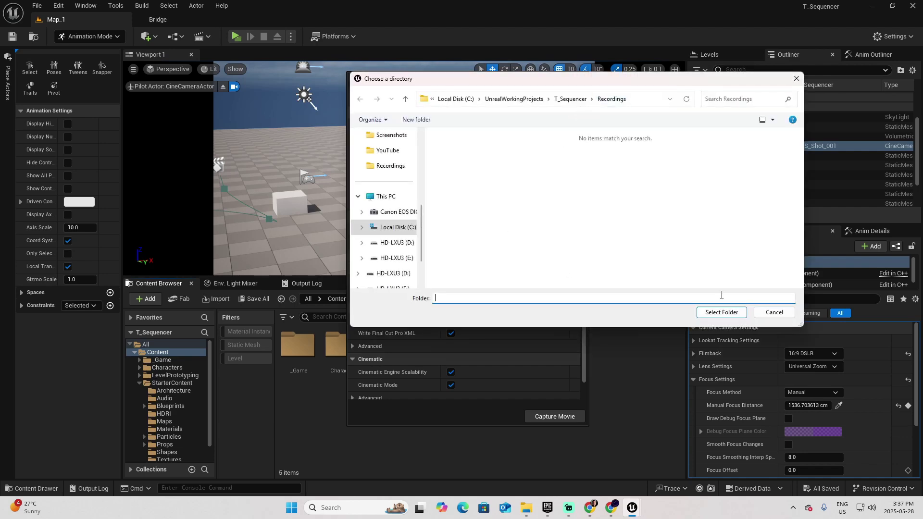
click(721, 312)
click(548, 417)
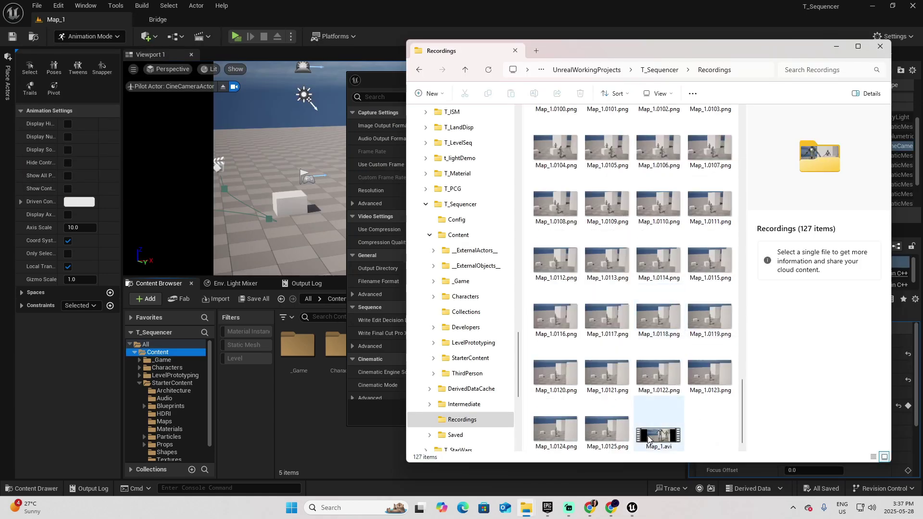
Play Map_1.avi from Recordings in Media Player to review the 5-second 1280 x 720 shot.
double_click(658, 433)
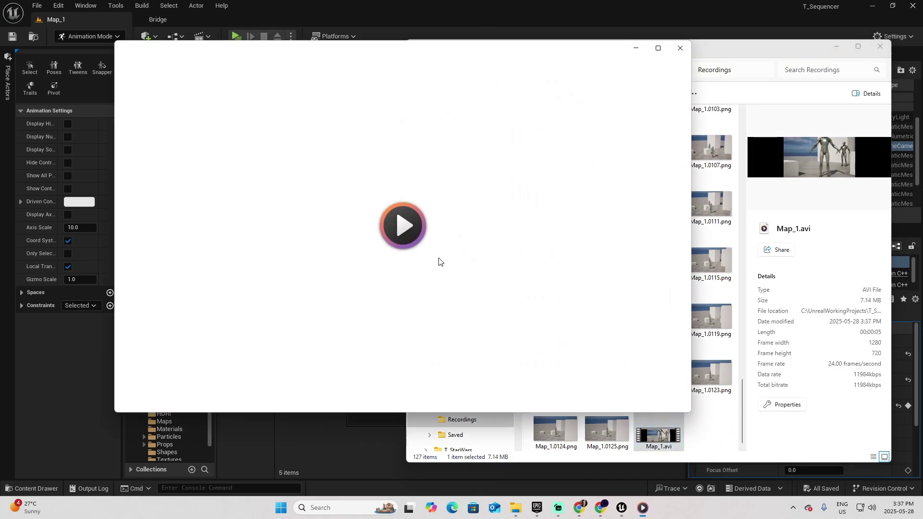